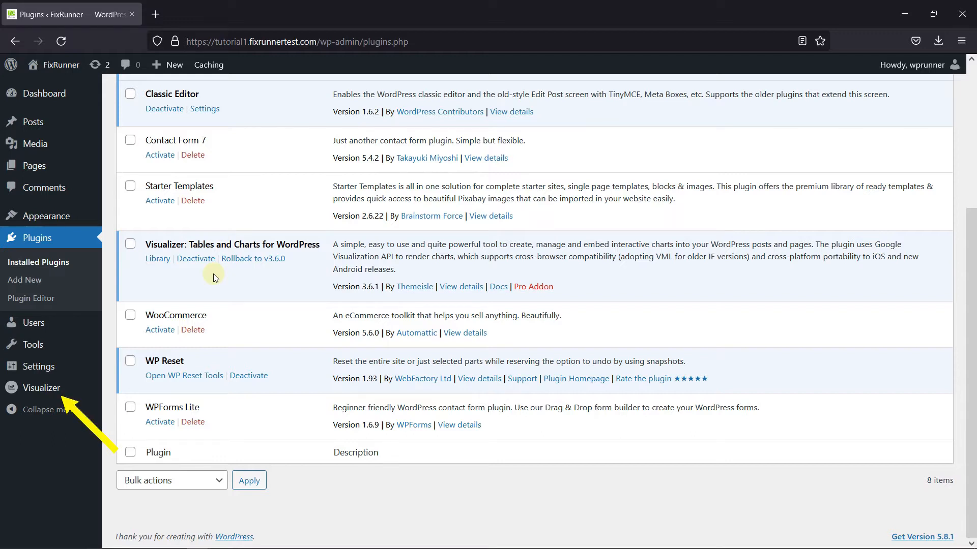
Step: Start a new Visualizer chart and choose the Bar chart type for it
mouse_move(36, 395)
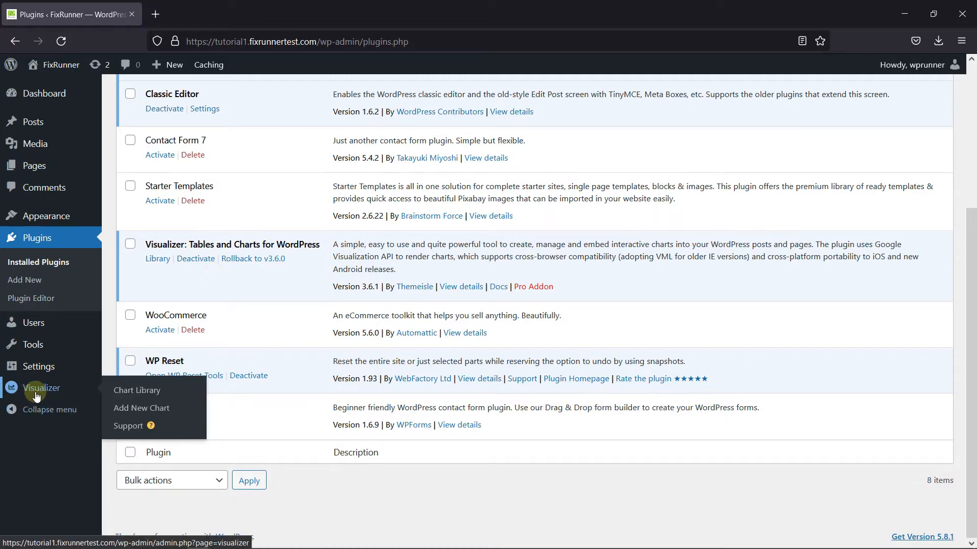
click(154, 415)
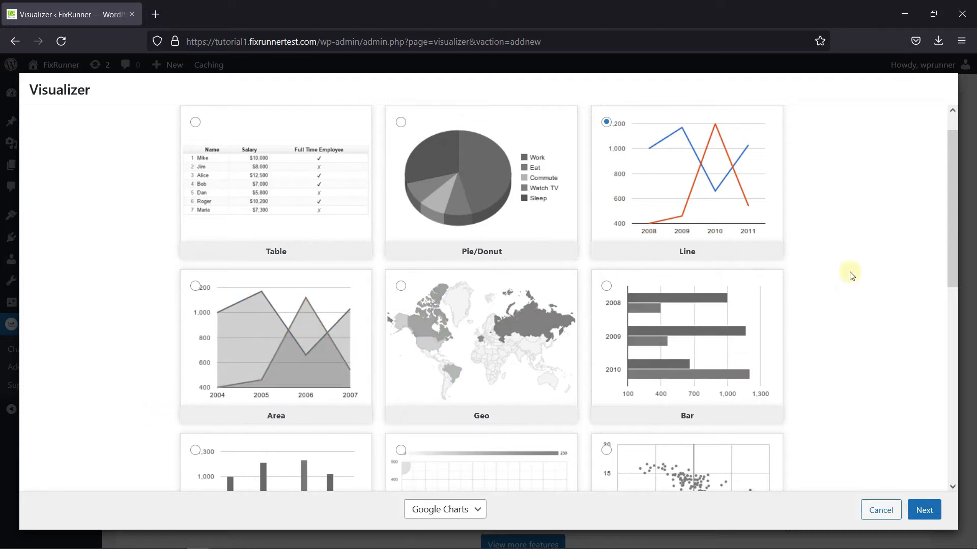
scroll(851, 275, down, 2)
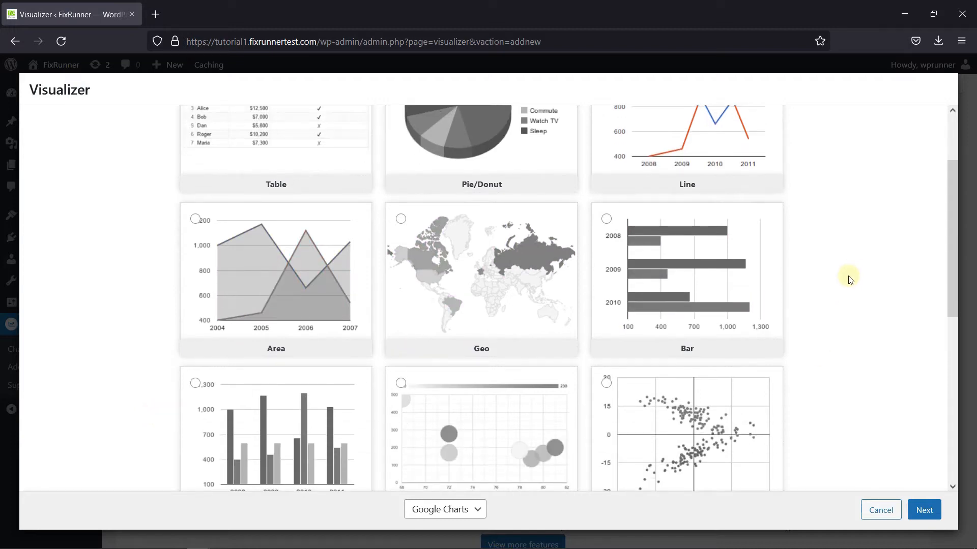
click(666, 271)
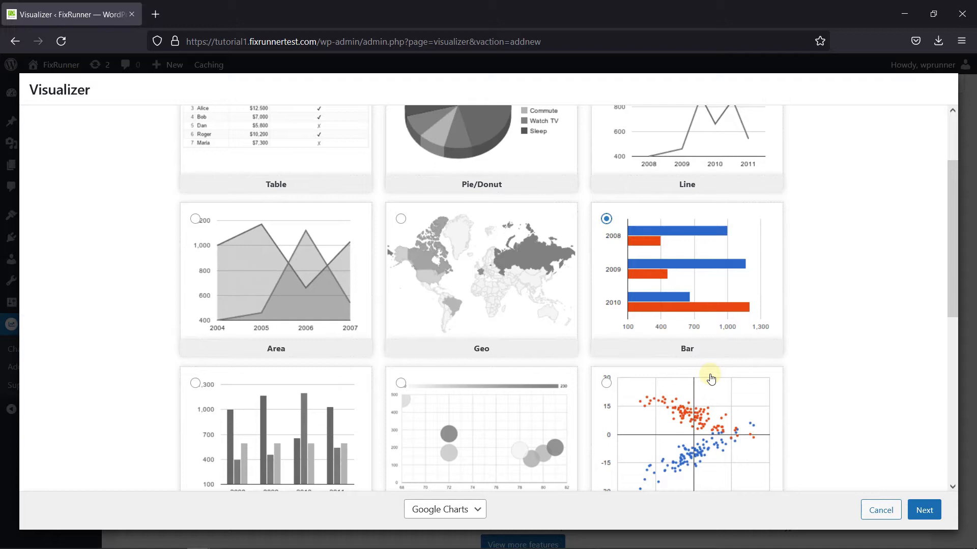
click(925, 511)
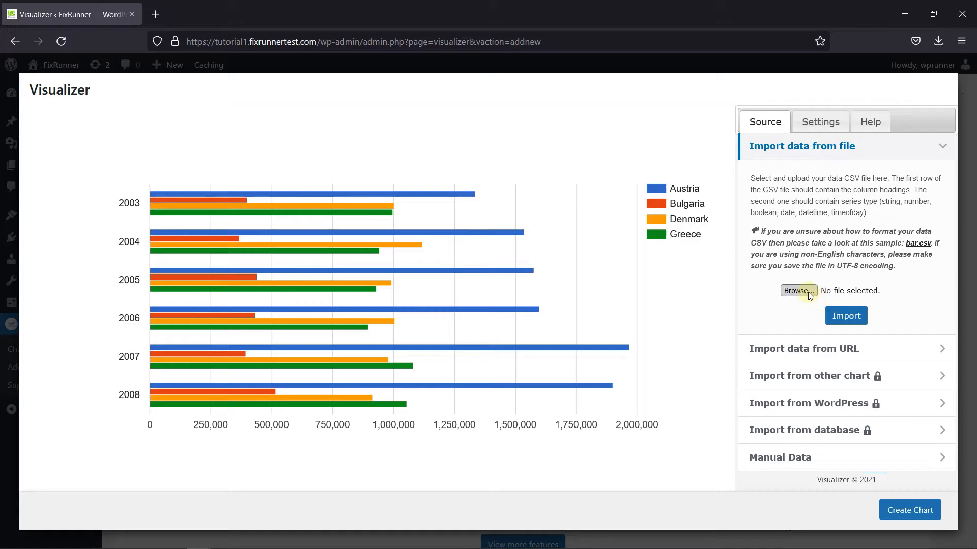
Step: Import the chart data from the local file Simple Bar Chart.csv
click(808, 292)
click(142, 111)
double_click(142, 111)
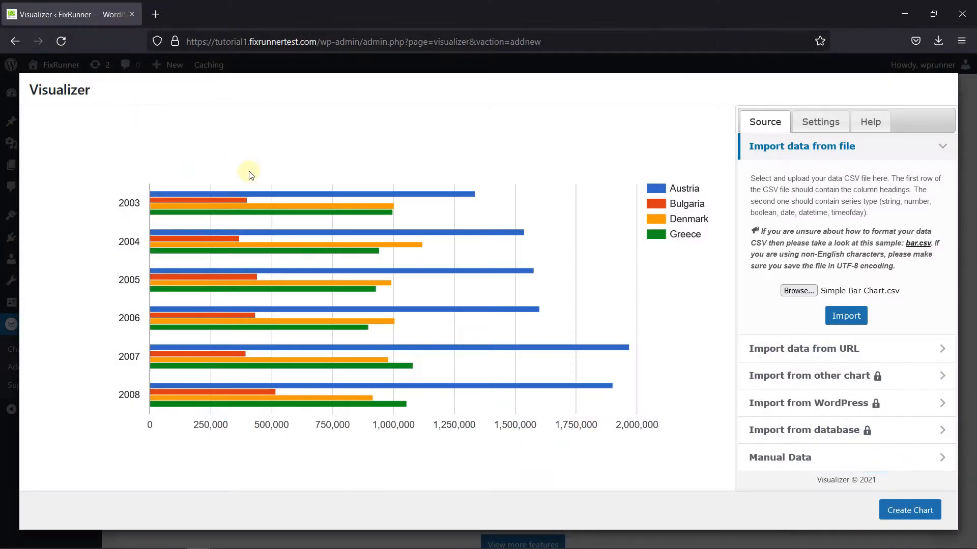
click(859, 321)
Step: Set the chart title to "Population Chart" in the chart's general settings
click(817, 127)
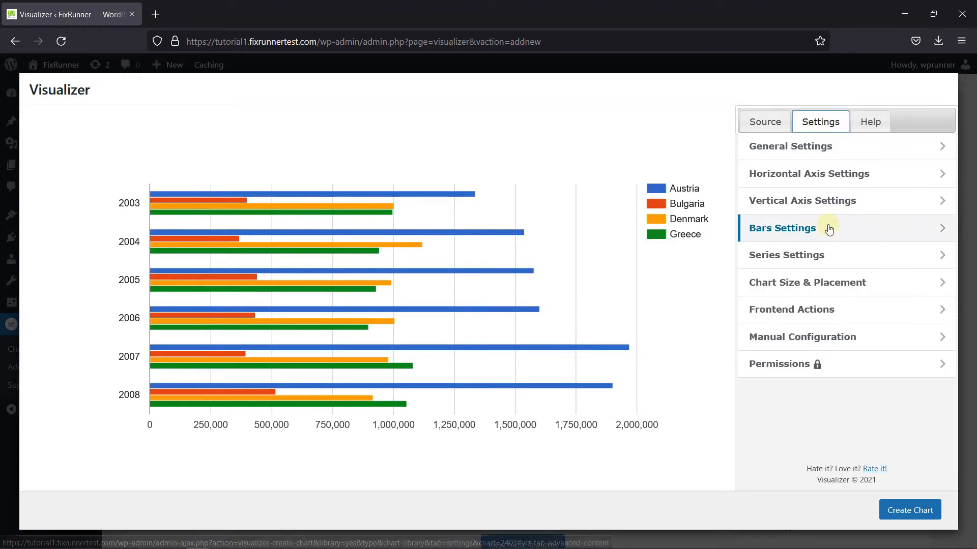
click(779, 146)
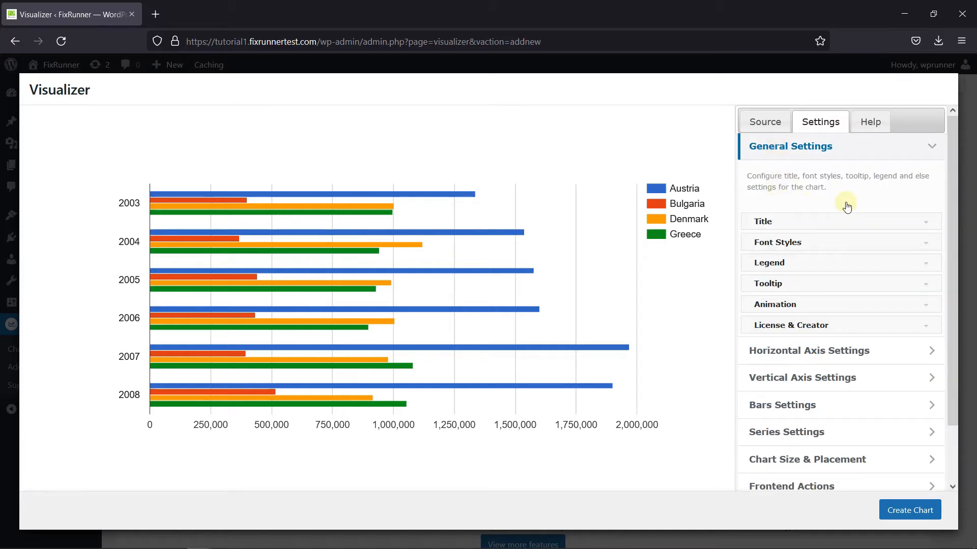
click(790, 226)
scroll(842, 259, down, 2)
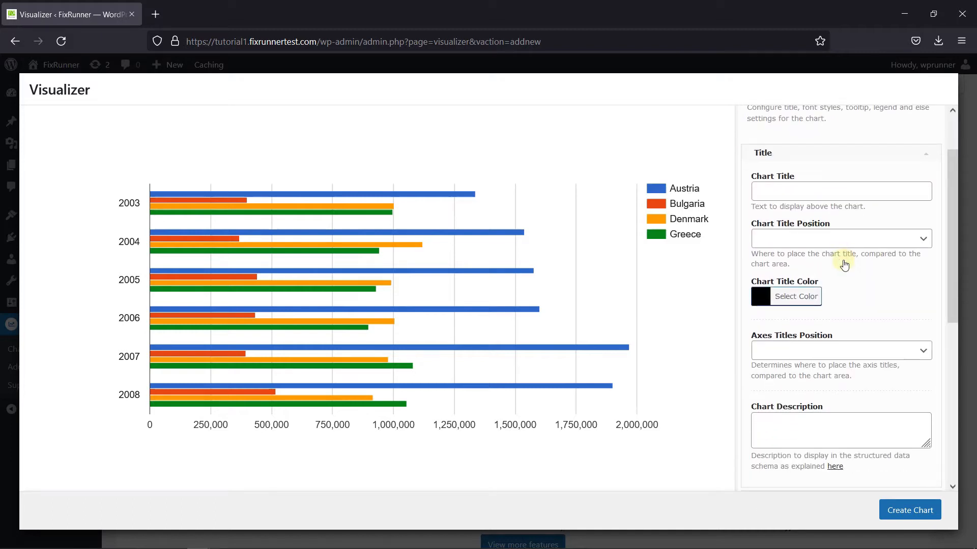
scroll(844, 265, down, 2)
scroll(755, 191, up, 3)
click(814, 188)
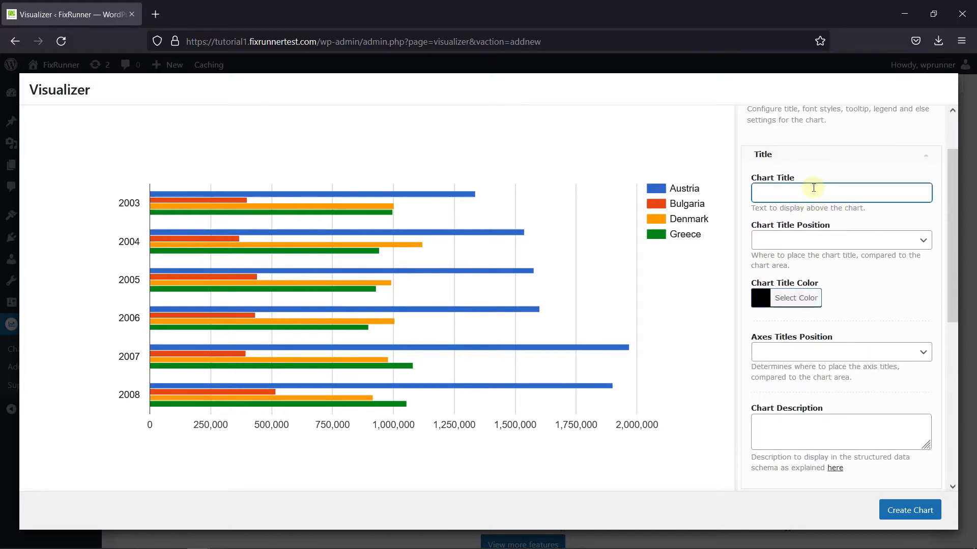
text(Population Chart)
click(837, 161)
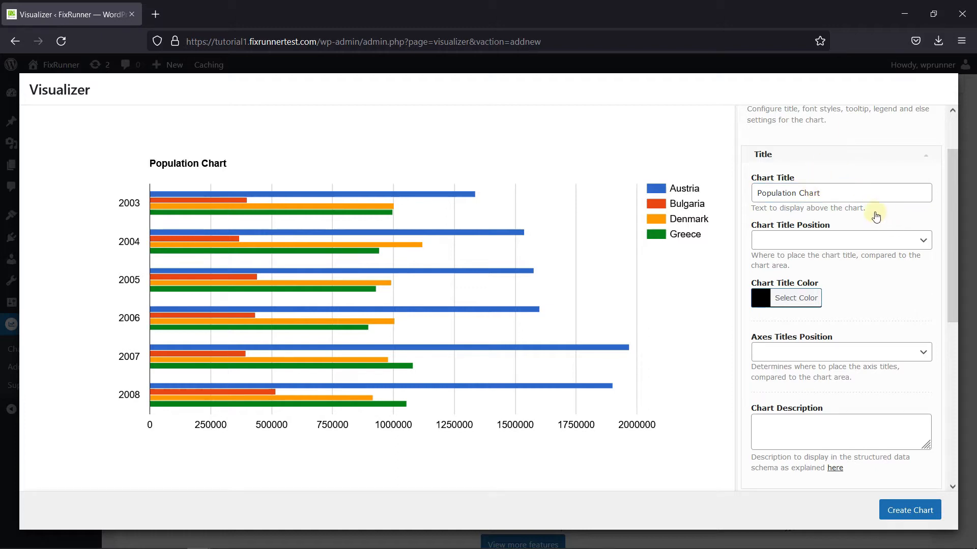
click(778, 246)
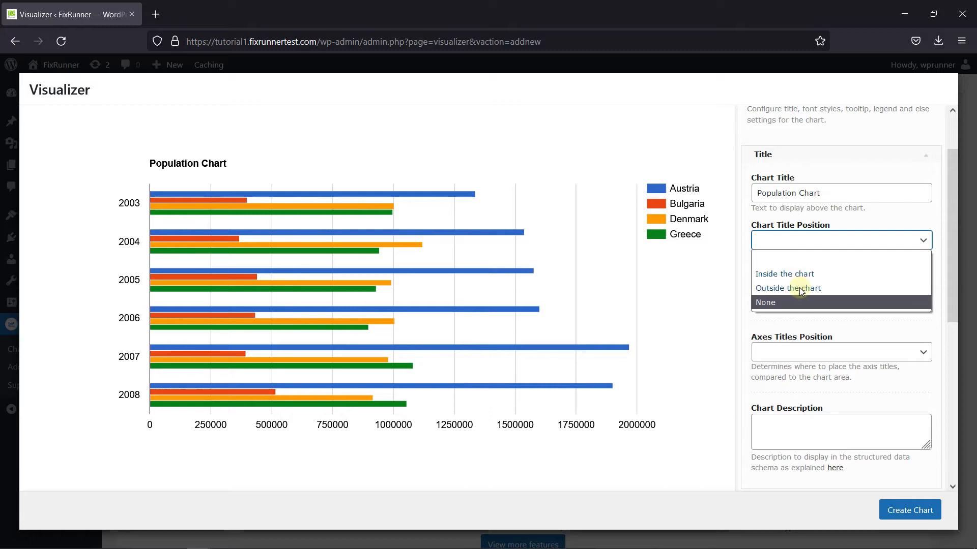
click(899, 215)
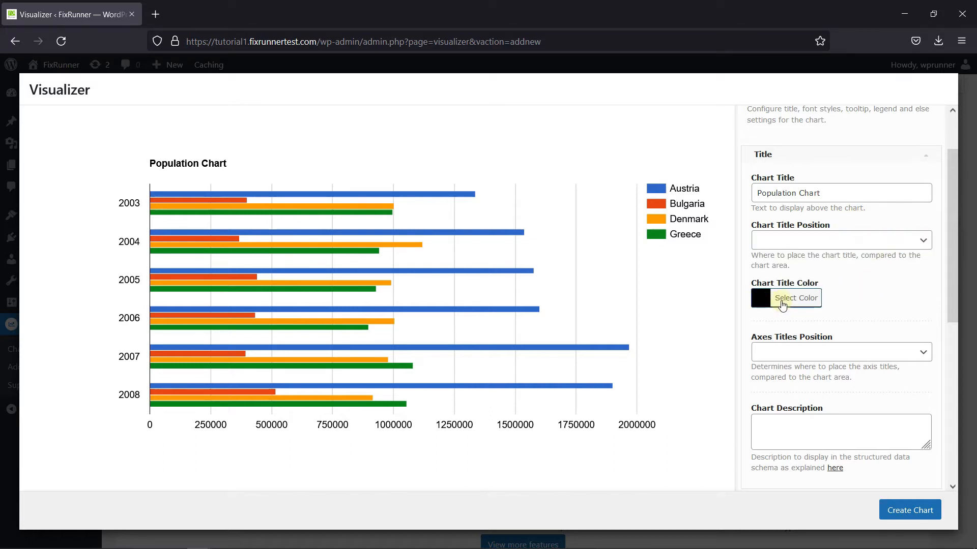
Step: Set the chart's default font family to Comic Sans MS and its size to 15
scroll(825, 345, down, 3)
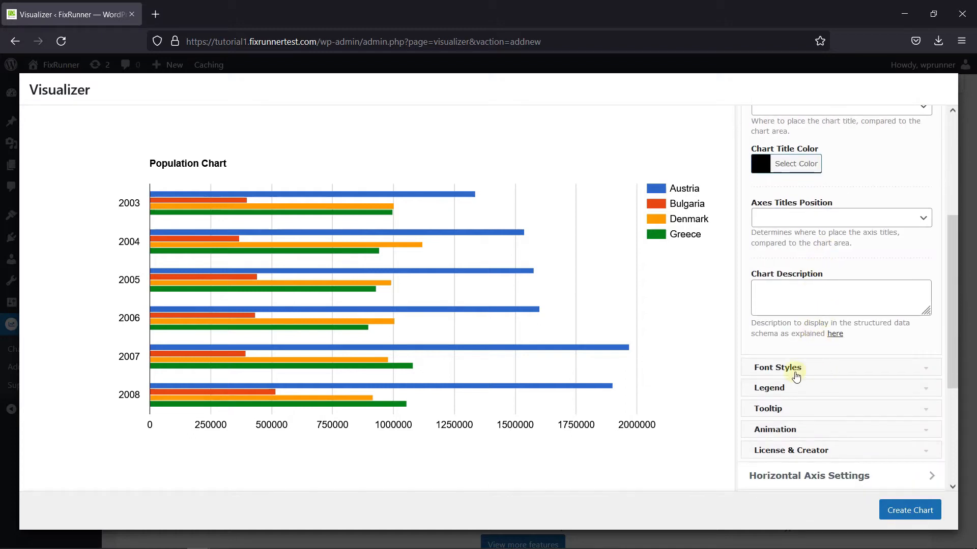
click(796, 376)
scroll(799, 232, up, 2)
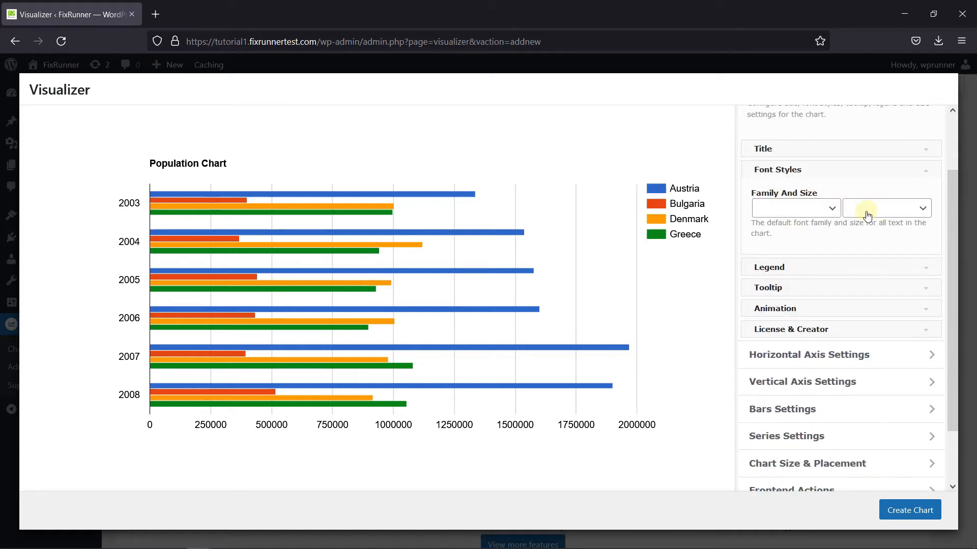
click(821, 215)
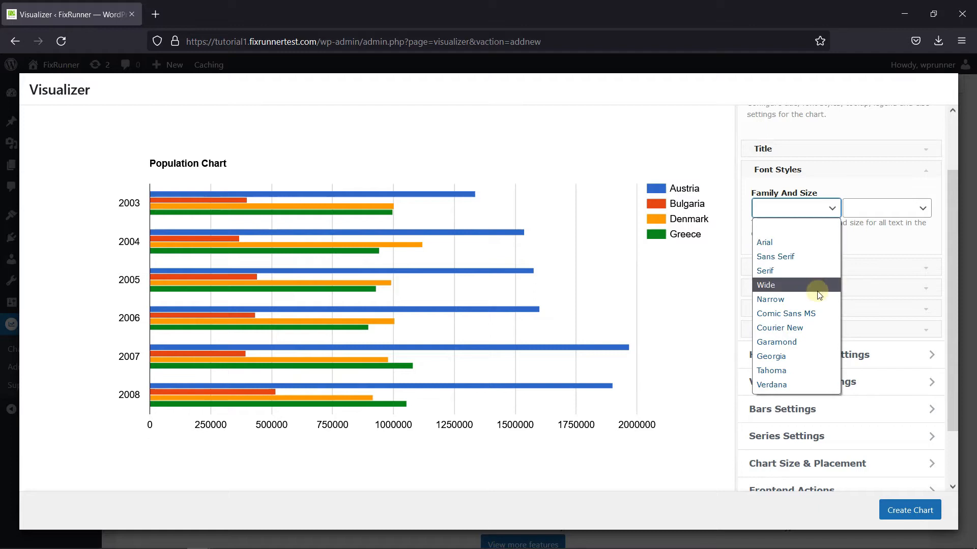
click(817, 313)
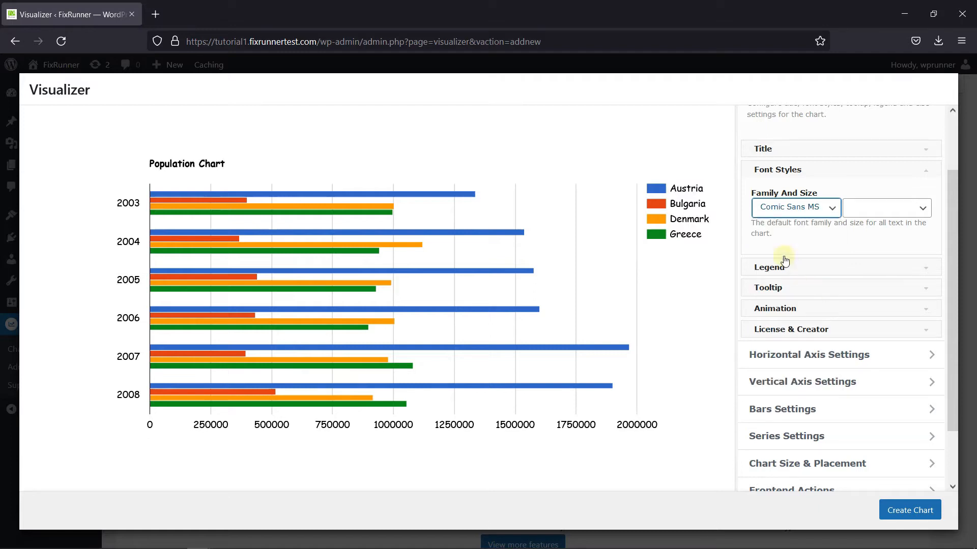
click(873, 209)
click(873, 285)
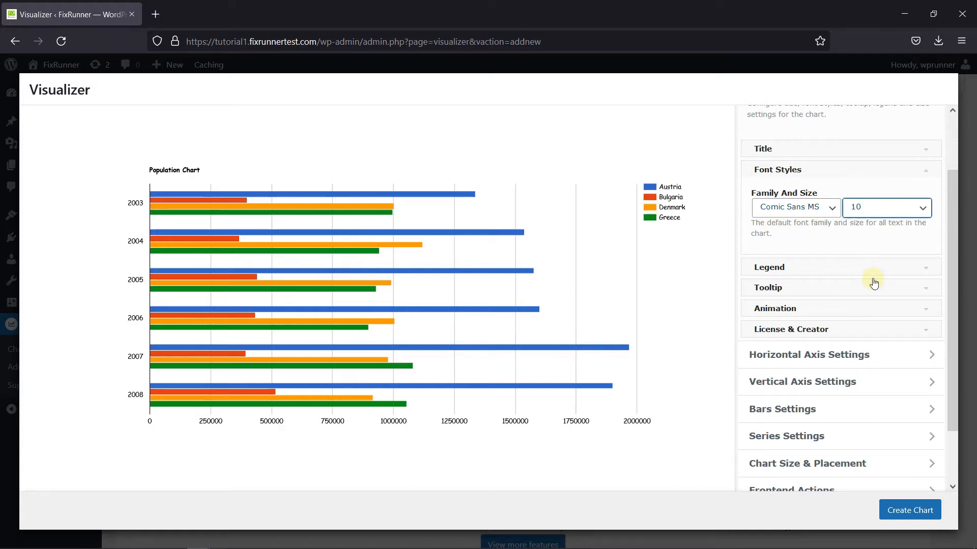
click(884, 217)
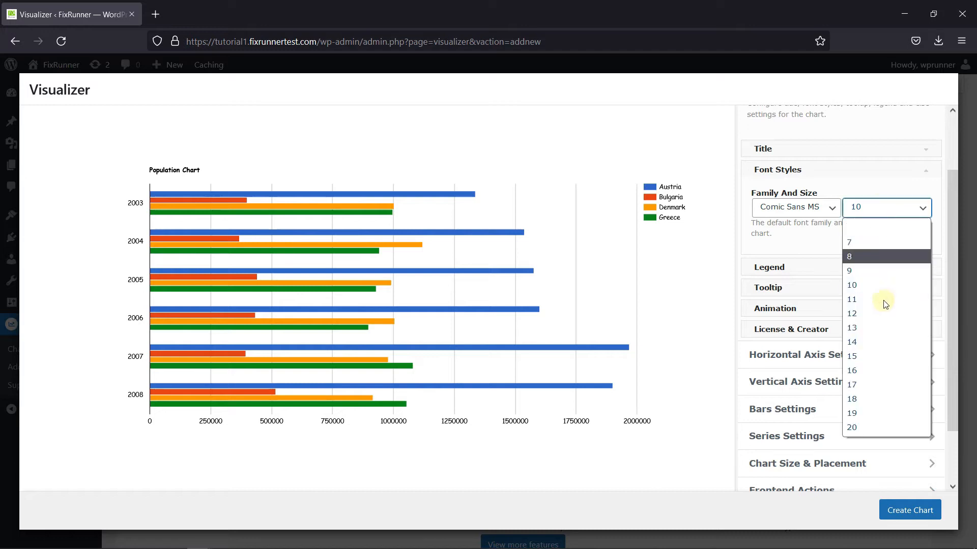
click(889, 353)
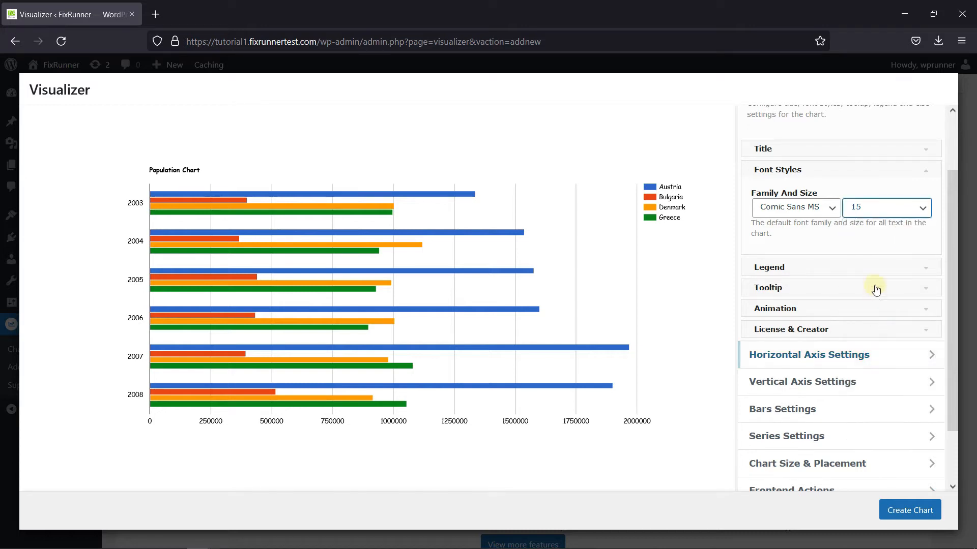
click(852, 238)
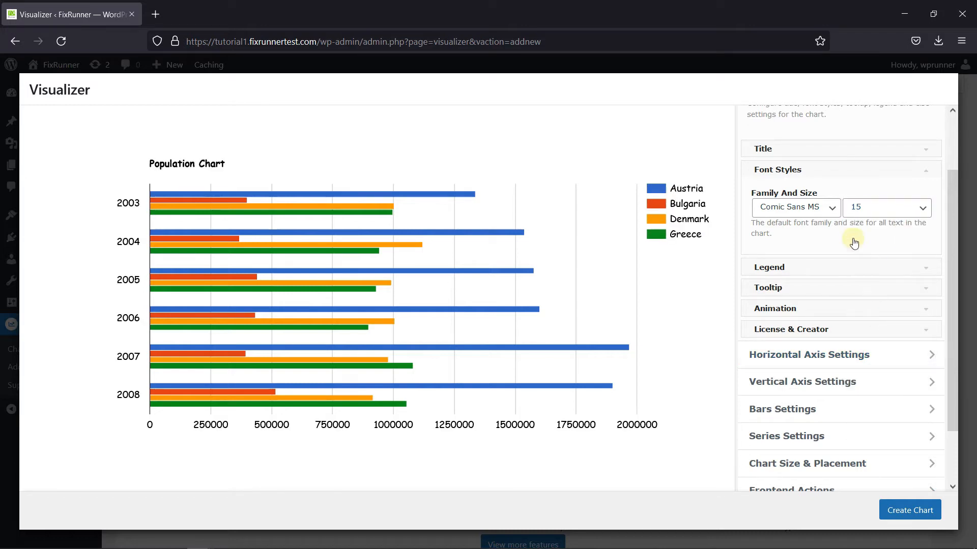
Step: Place the chart legend below the chart
click(773, 269)
click(782, 231)
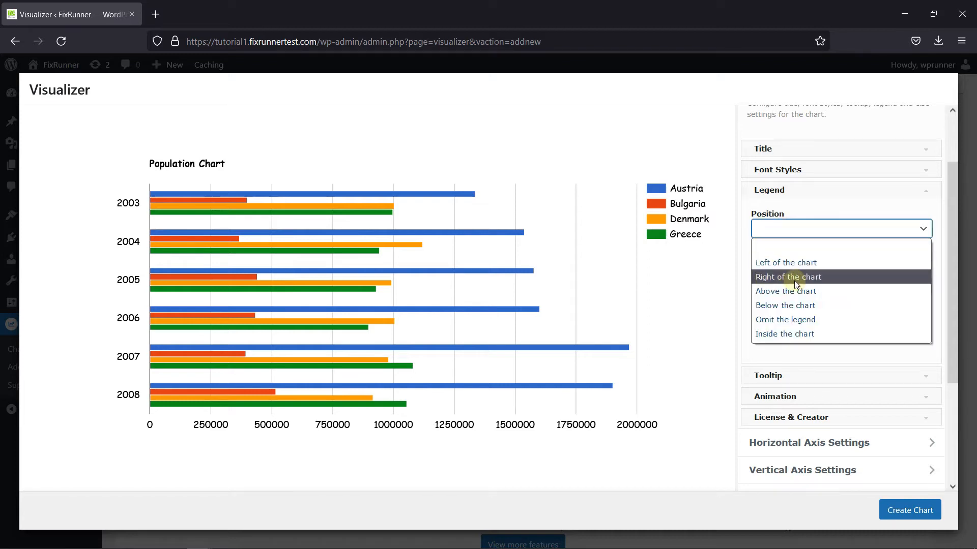
click(789, 305)
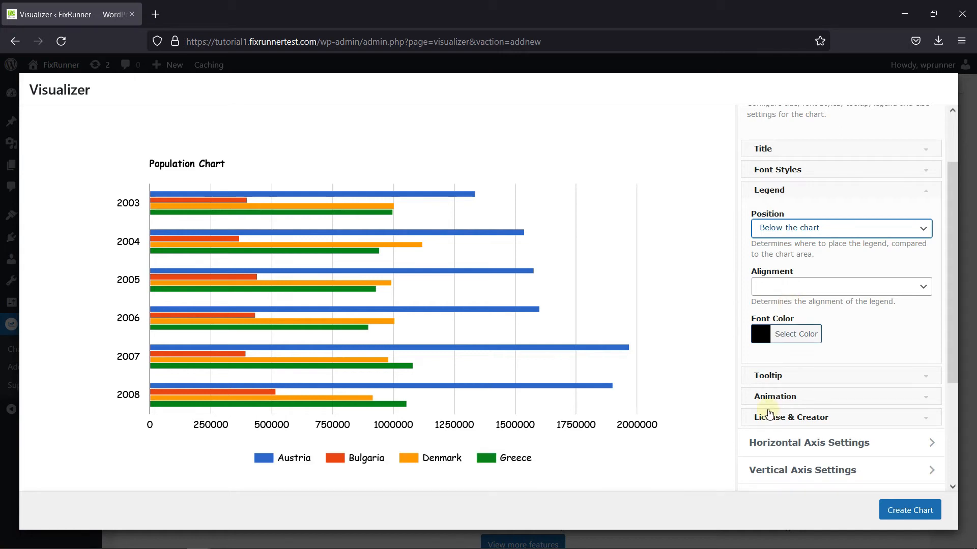
click(816, 262)
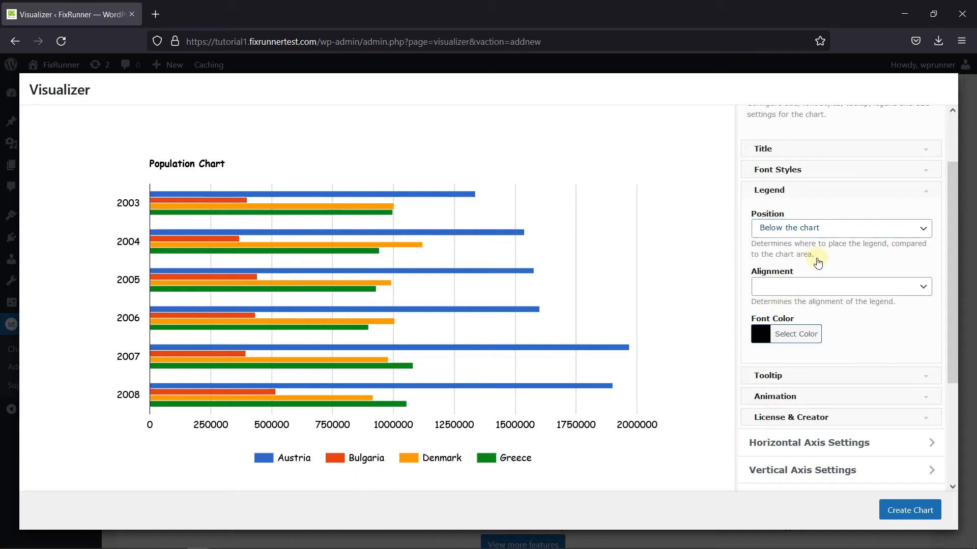
click(830, 288)
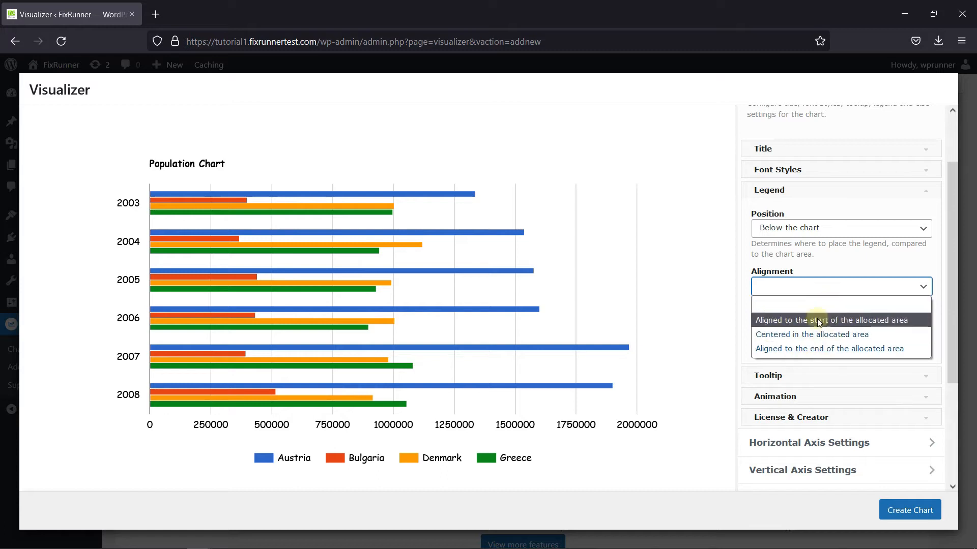
click(863, 259)
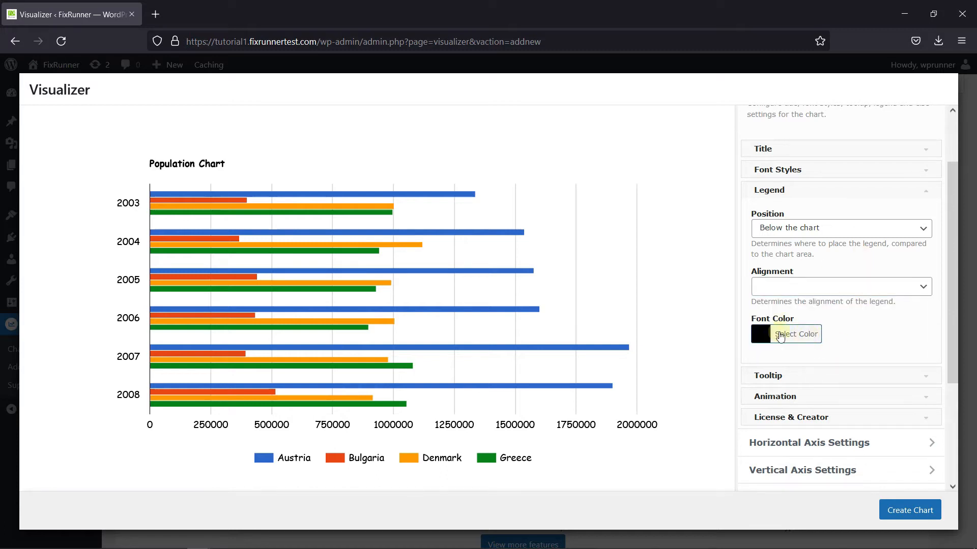
Step: Set the tooltip trigger so that the tooltip is displayed when the user hovers over an element
click(853, 379)
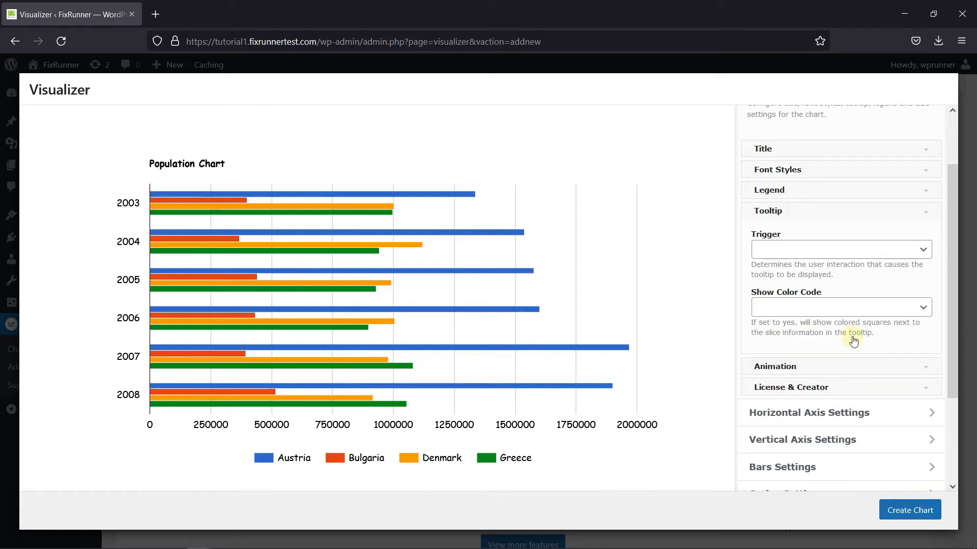
click(797, 254)
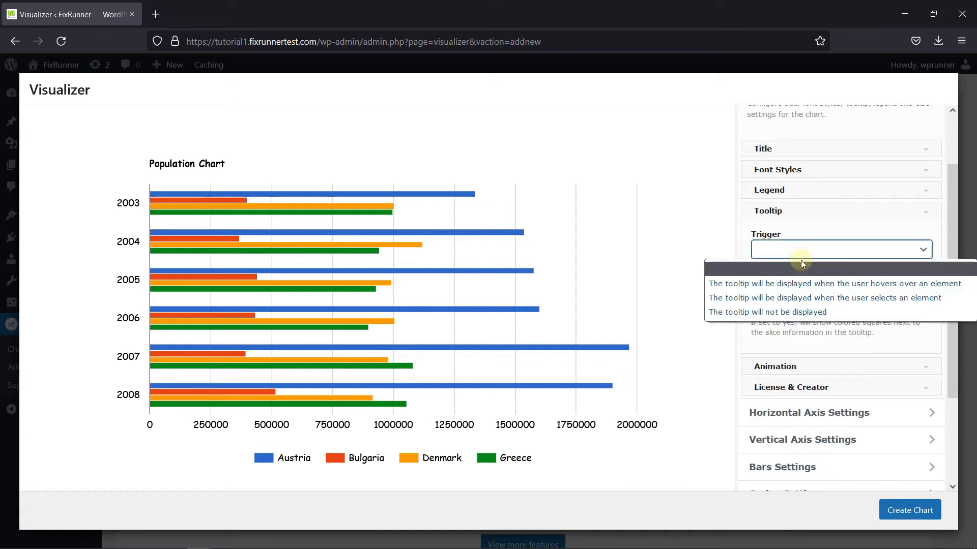
click(826, 288)
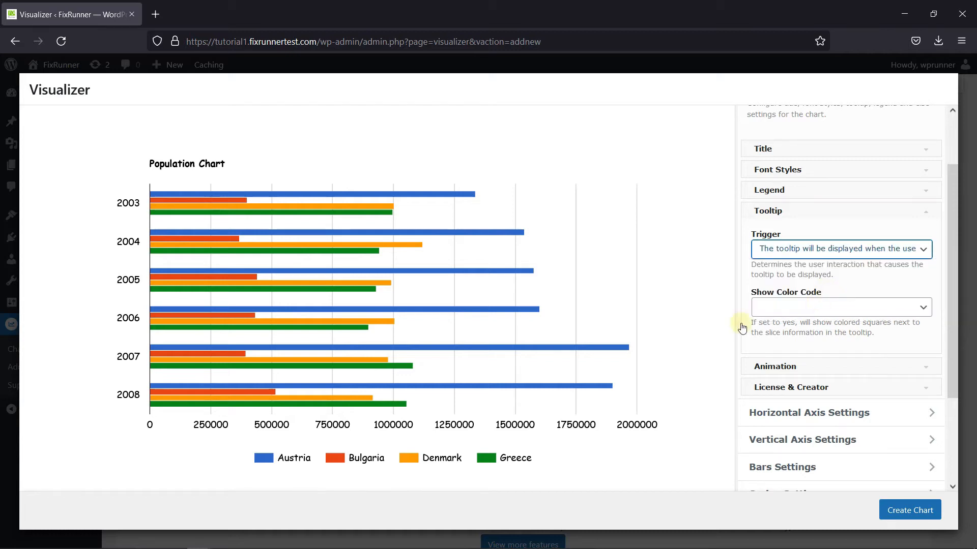
Step: Enable animation on startup with a duration of 500 milliseconds and the "Start slow and speed up" easing
click(860, 370)
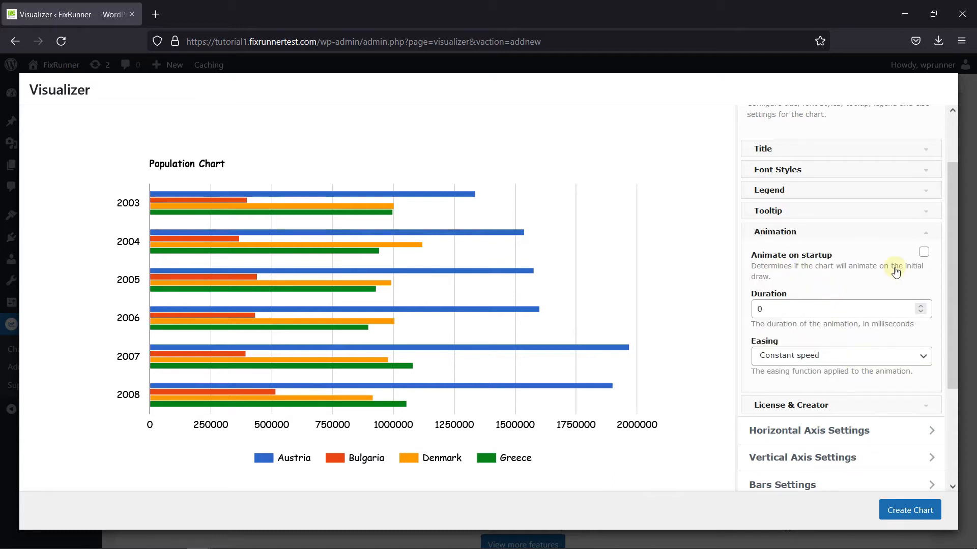
click(924, 254)
click(779, 311)
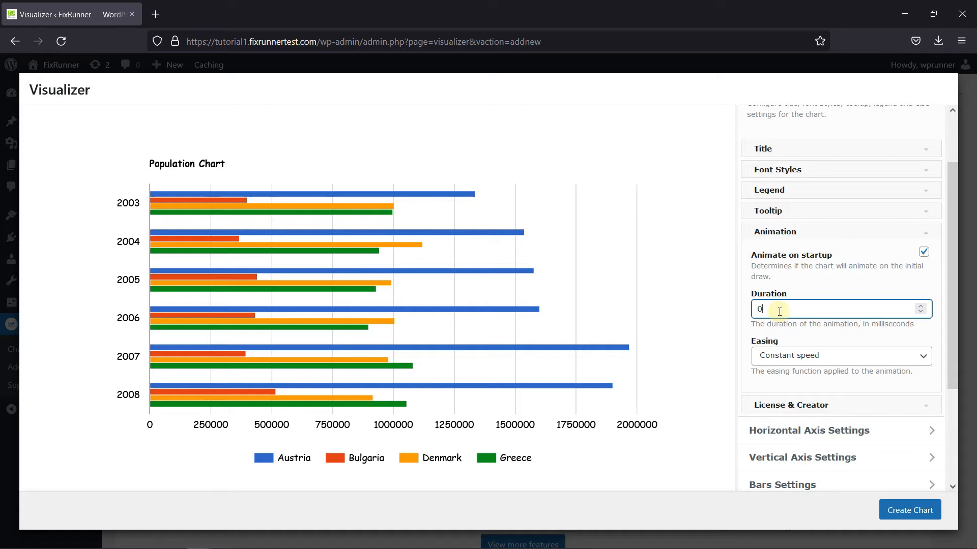
key(BackSpace)
text(500)
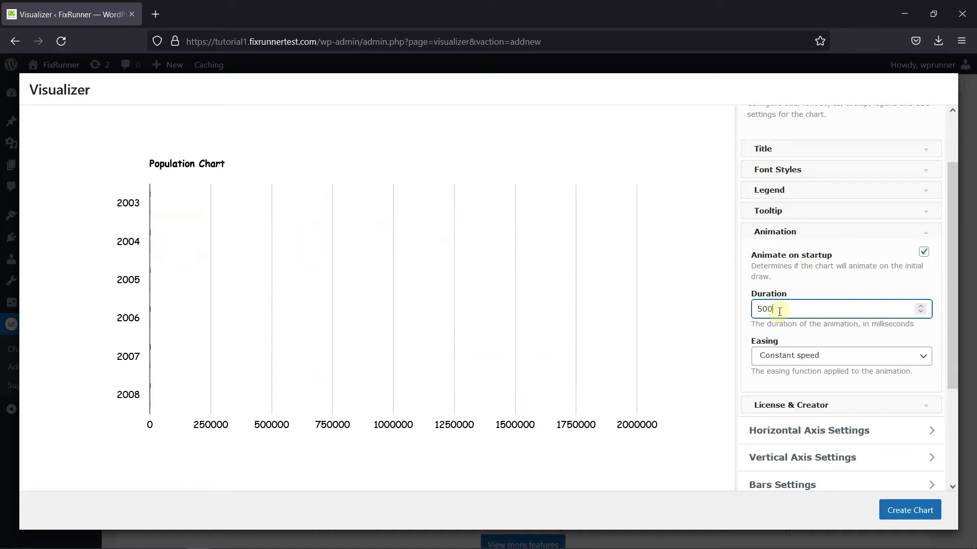
click(815, 334)
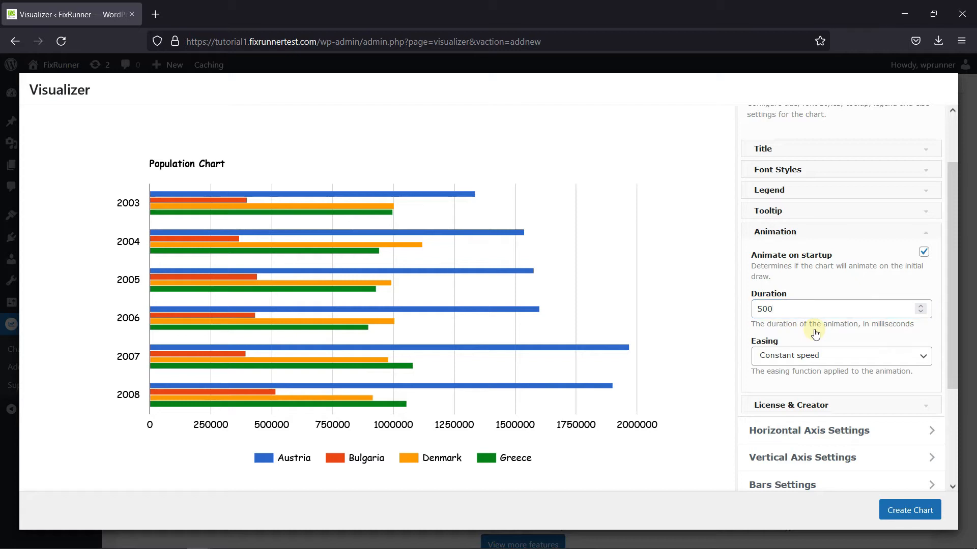
click(802, 359)
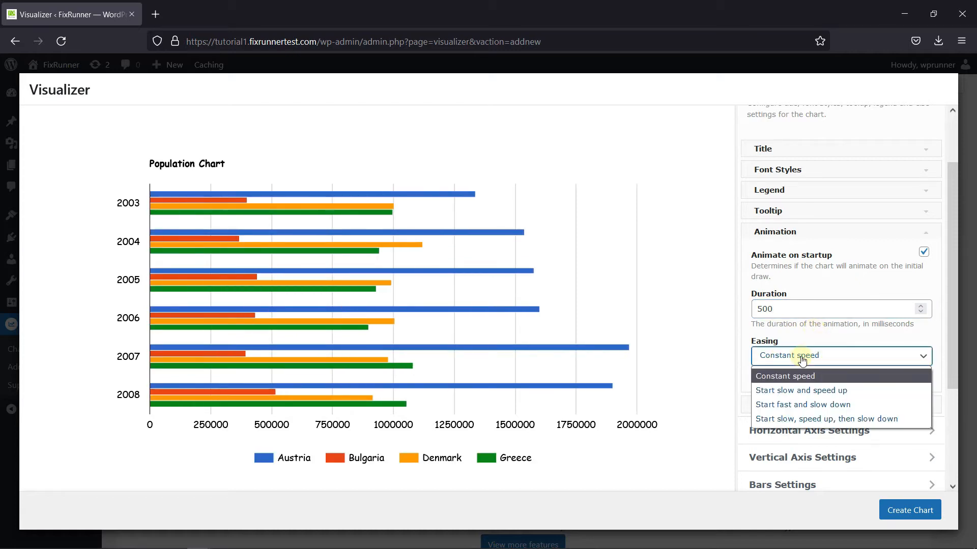
click(798, 395)
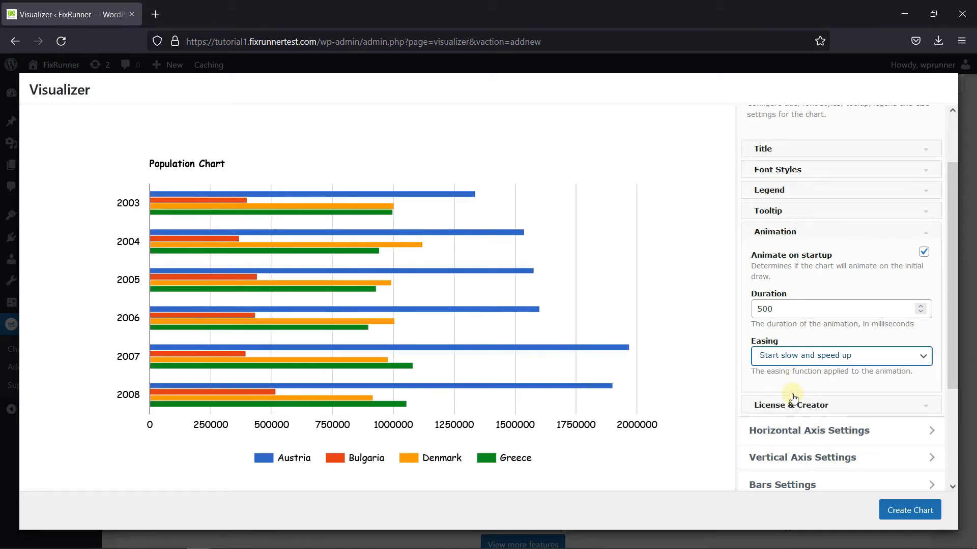
Step: Set the grid line color of the horizontal axis to the yellow palette swatch
click(802, 407)
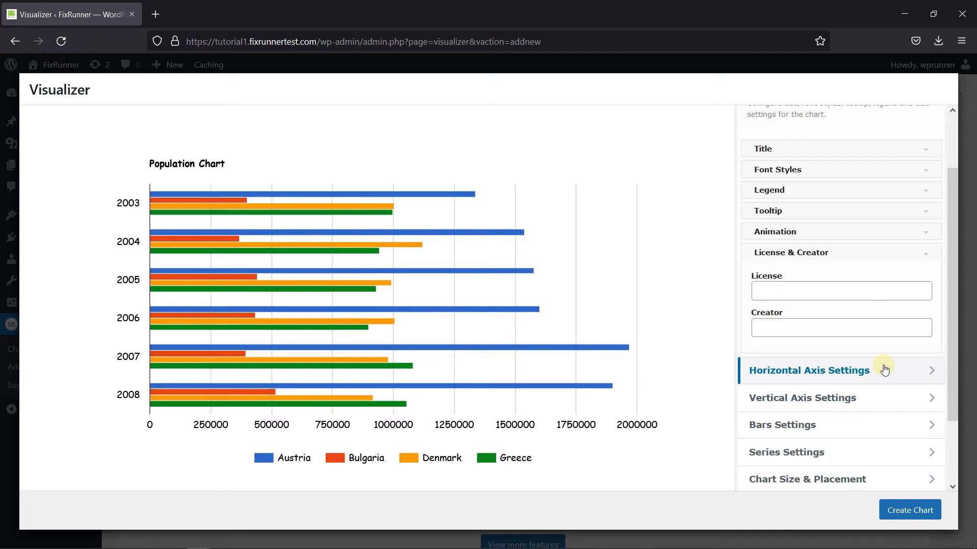
click(844, 378)
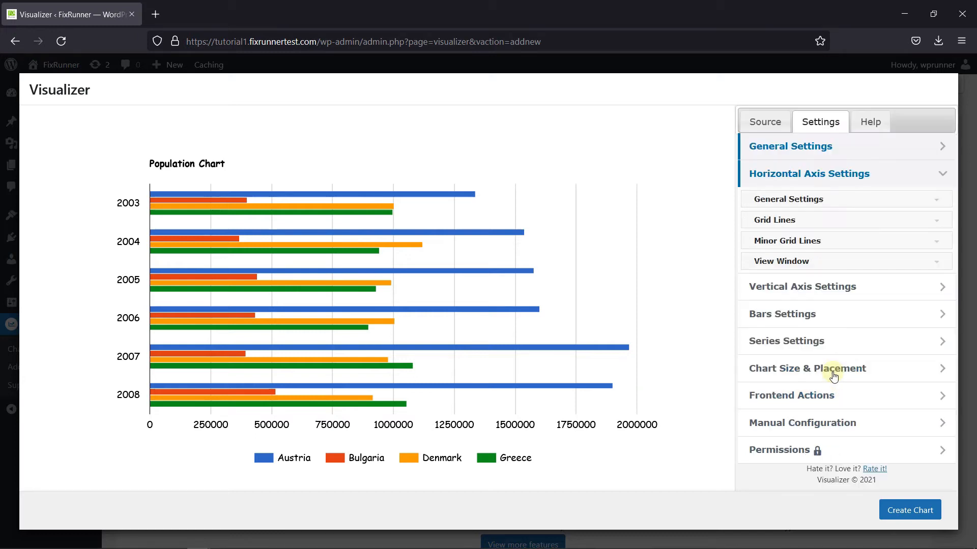
click(796, 200)
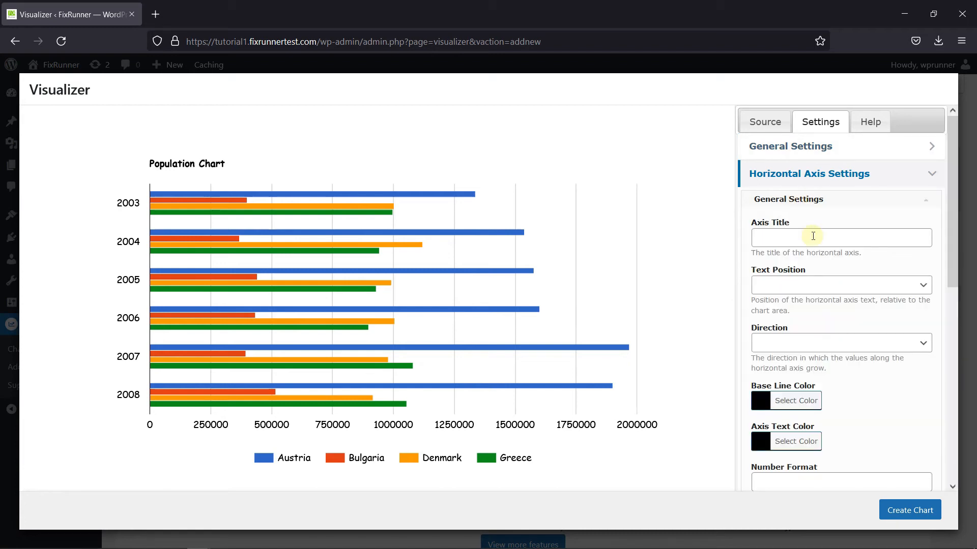
scroll(878, 270, down, 1)
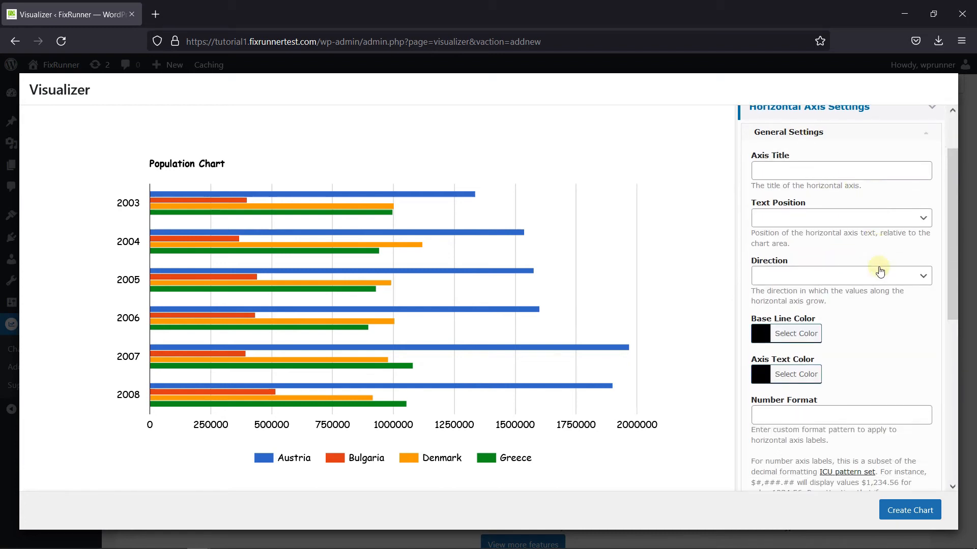
scroll(893, 329, down, 3)
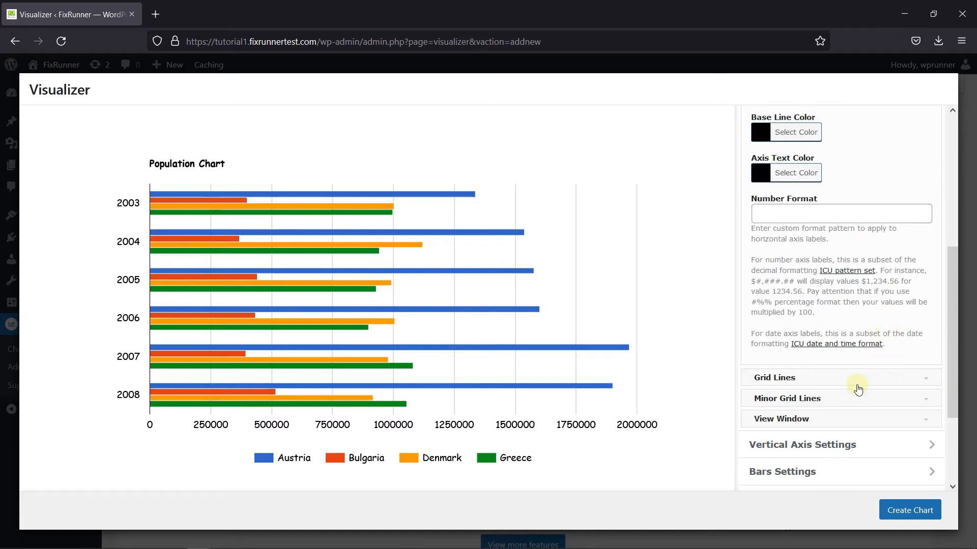
click(854, 385)
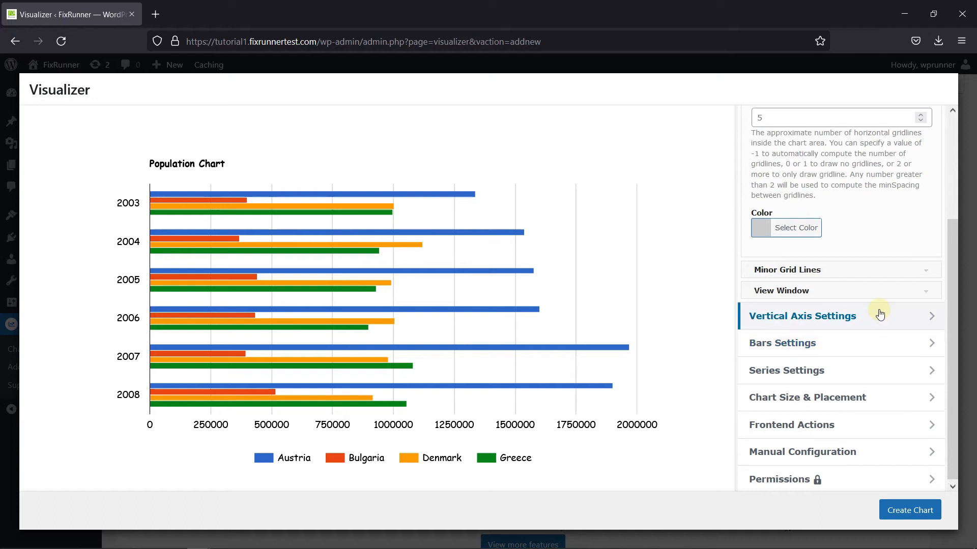
scroll(780, 252, up, 2)
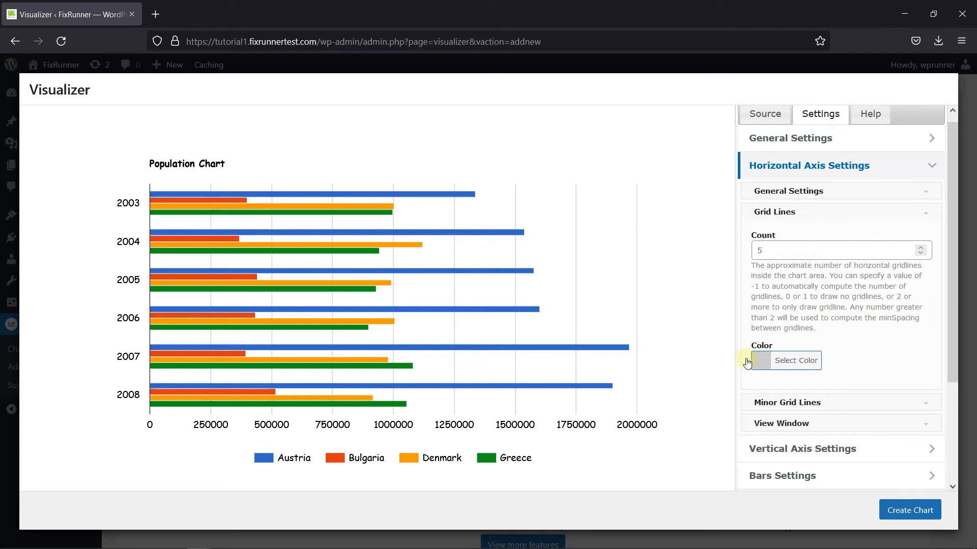
click(804, 370)
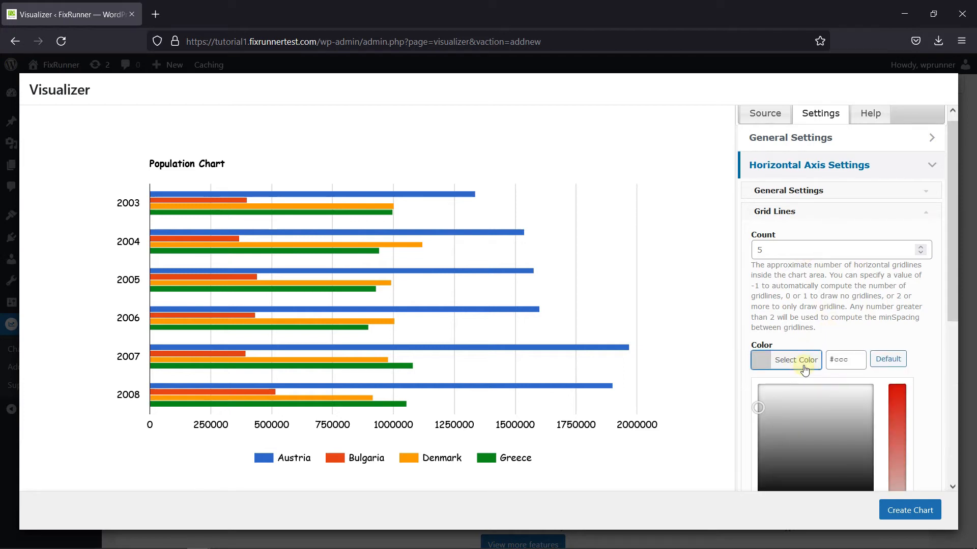
scroll(804, 368, down, 3)
click(823, 375)
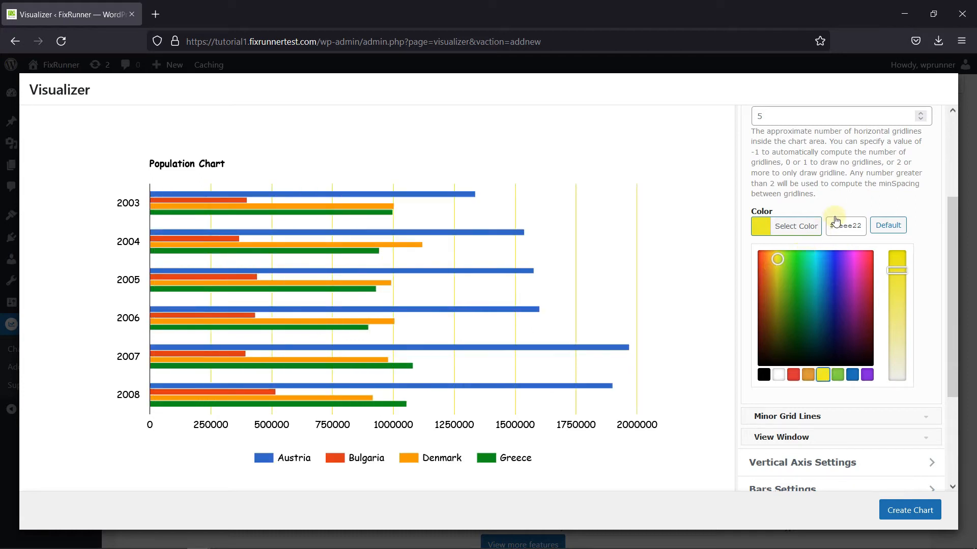
click(849, 237)
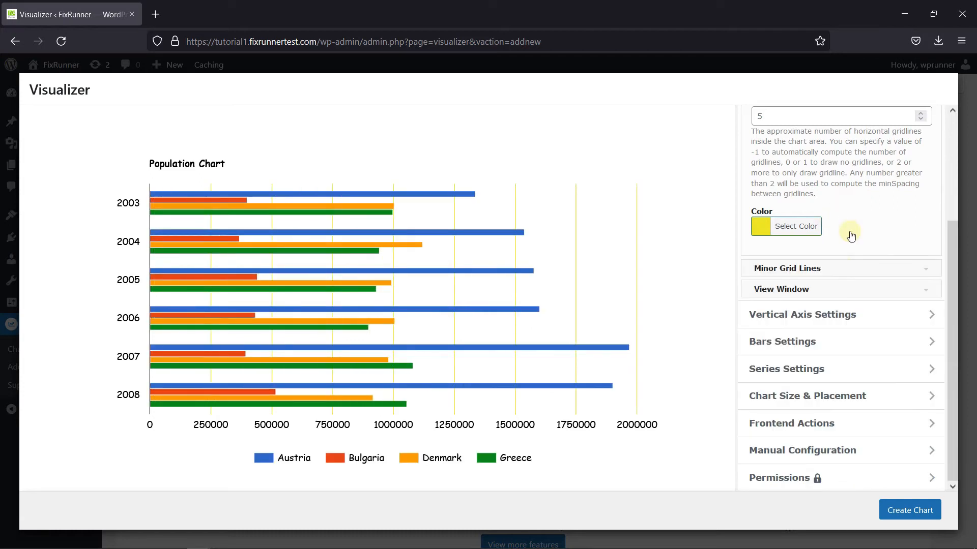
Step: Review the view window options of the horizontal axis and the general settings of the vertical axis
click(865, 290)
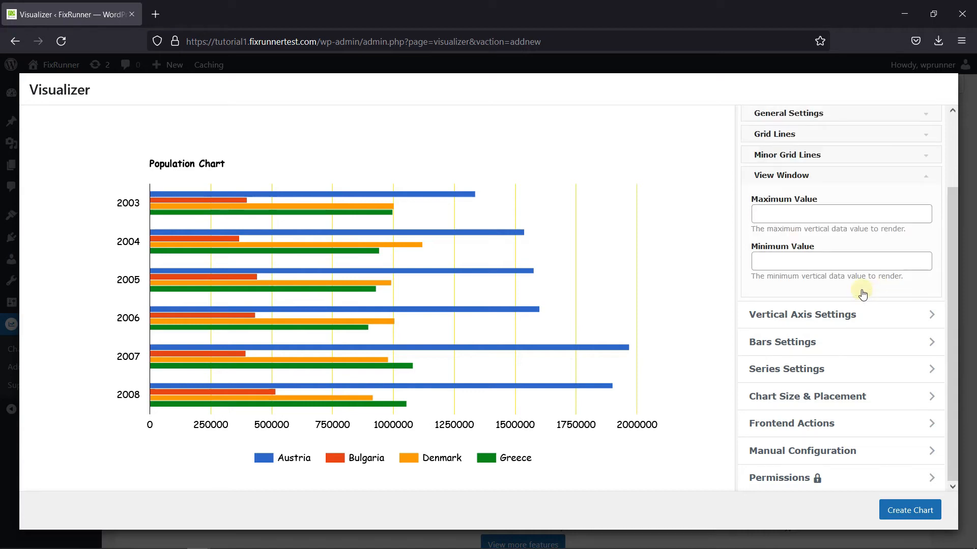
scroll(844, 255, up, 1)
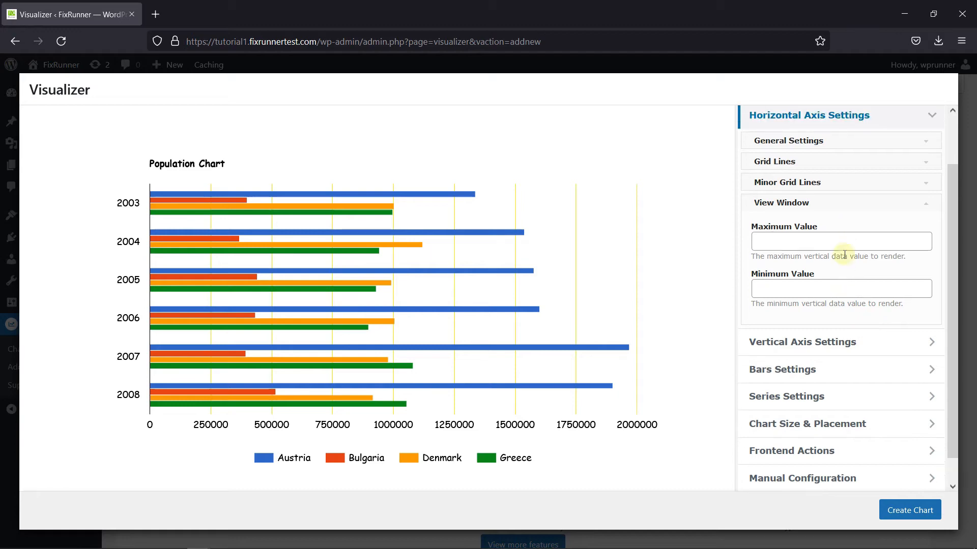
scroll(844, 254, up, 2)
click(818, 383)
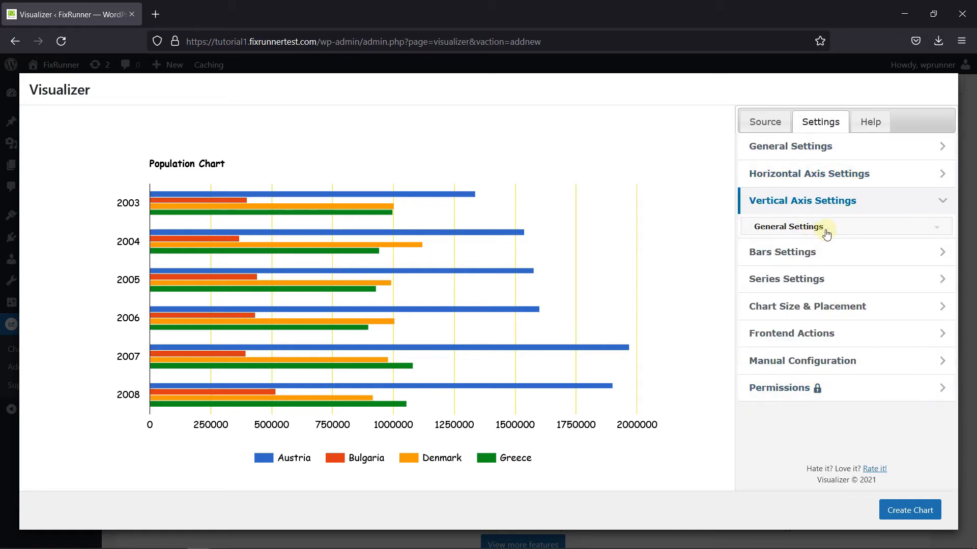
click(848, 234)
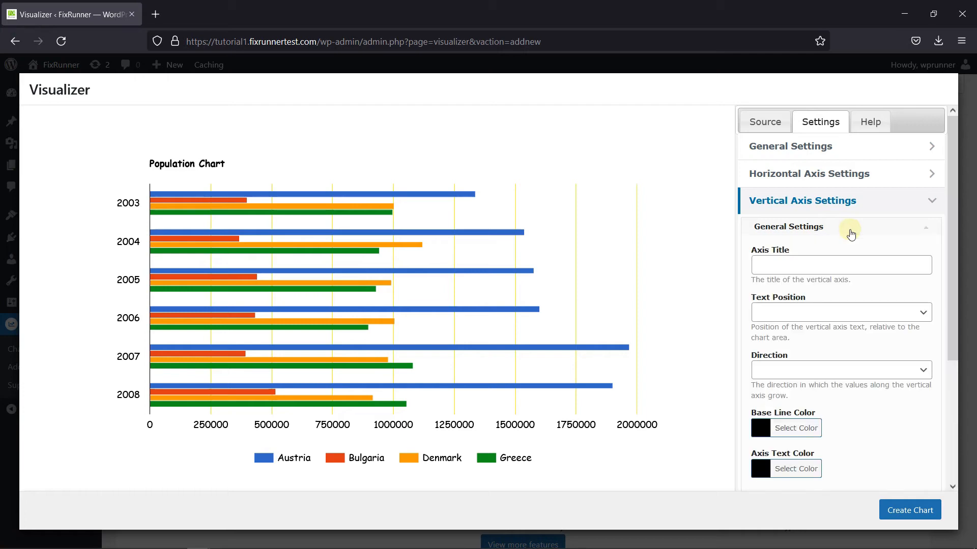
scroll(851, 234, down, 2)
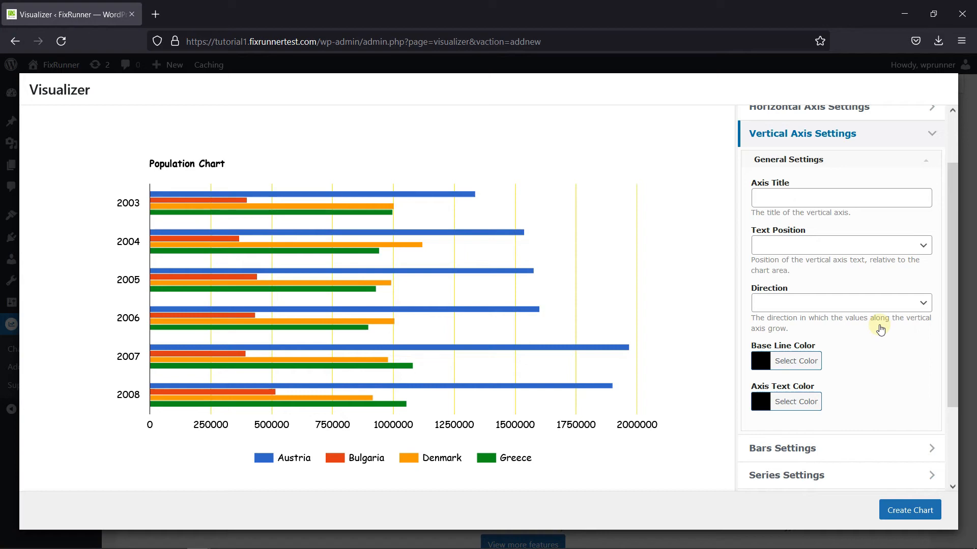
scroll(890, 305, down, 2)
scroll(900, 285, up, 3)
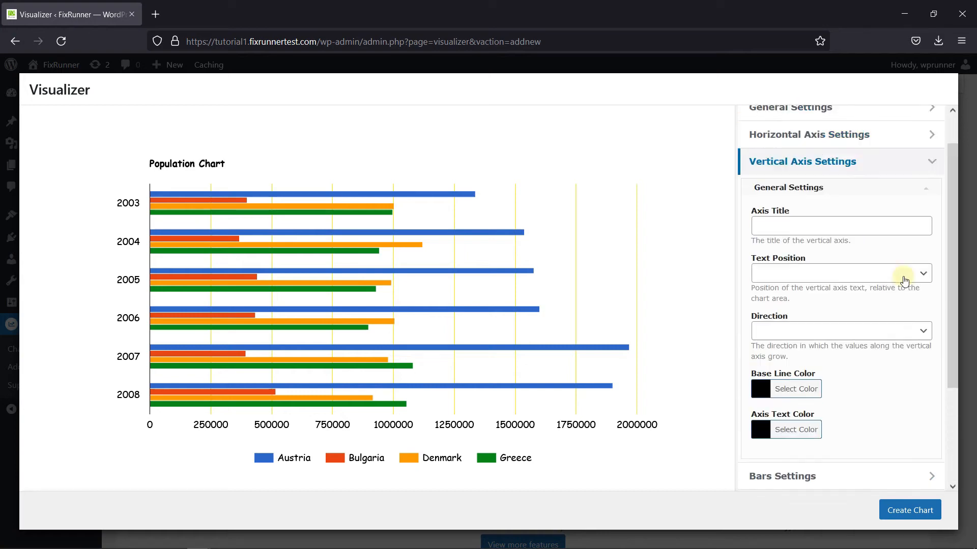
scroll(898, 290, down, 2)
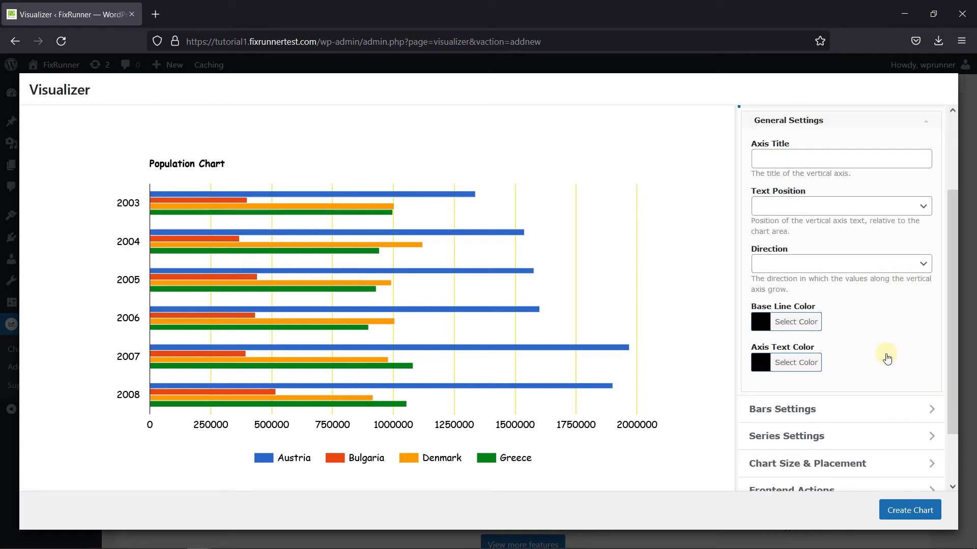
scroll(885, 356, down, 2)
Step: Set the bars' focus target to a single data point and set Is Stacked to Yes
click(817, 342)
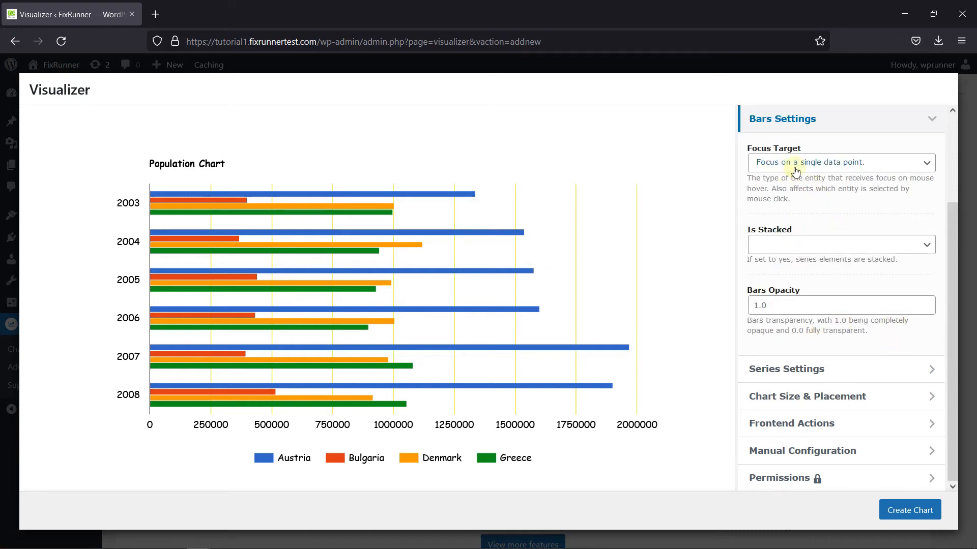
click(857, 162)
click(813, 193)
click(800, 247)
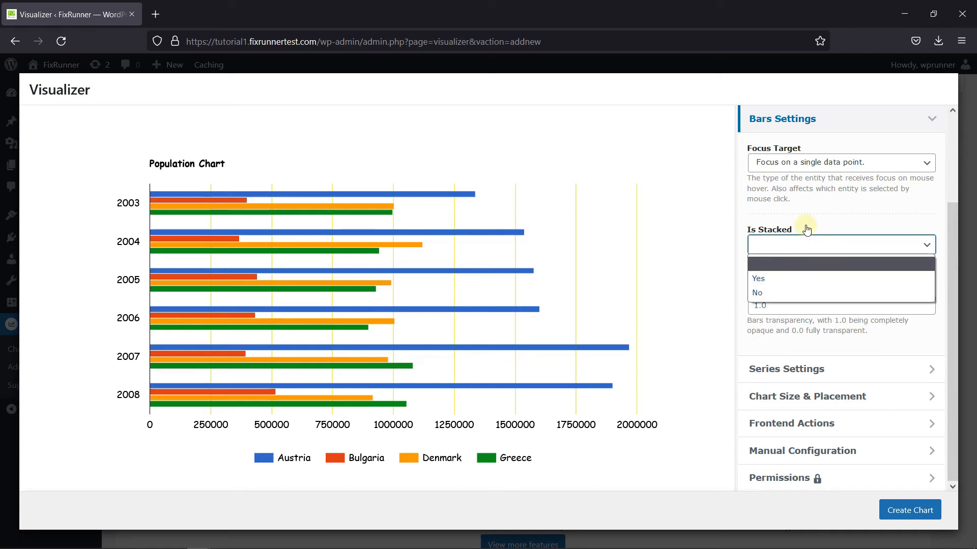
click(817, 278)
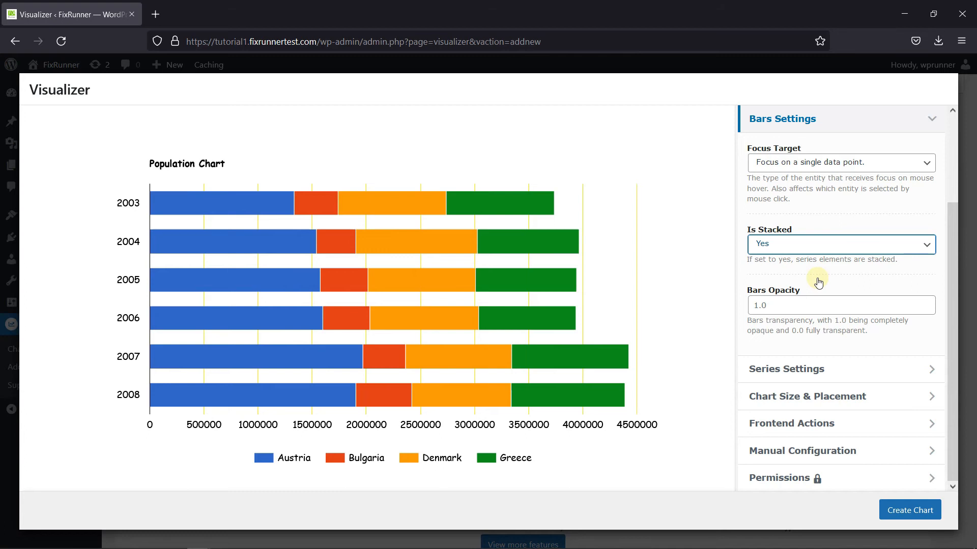
Step: Set the bars opacity to 0.2
triple_click(810, 305)
text(0)
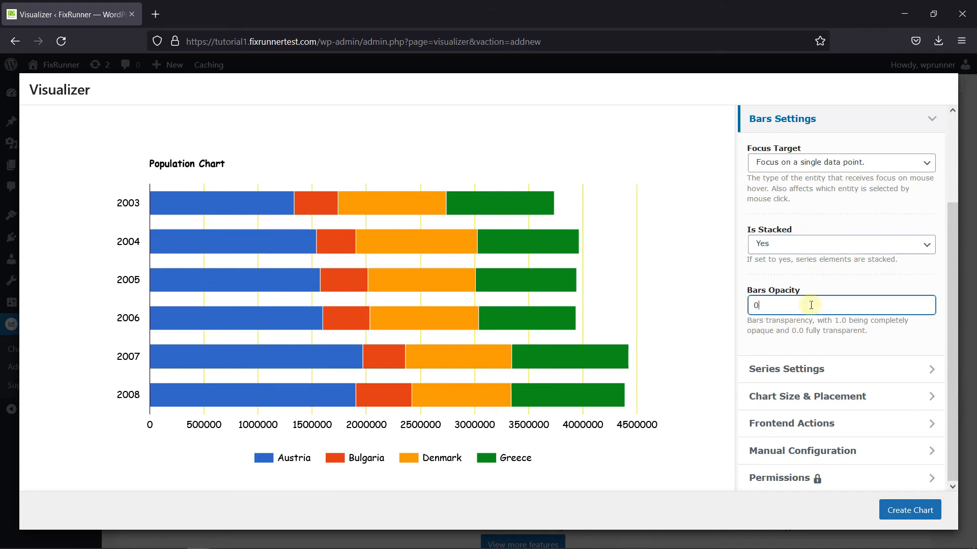
text(.2)
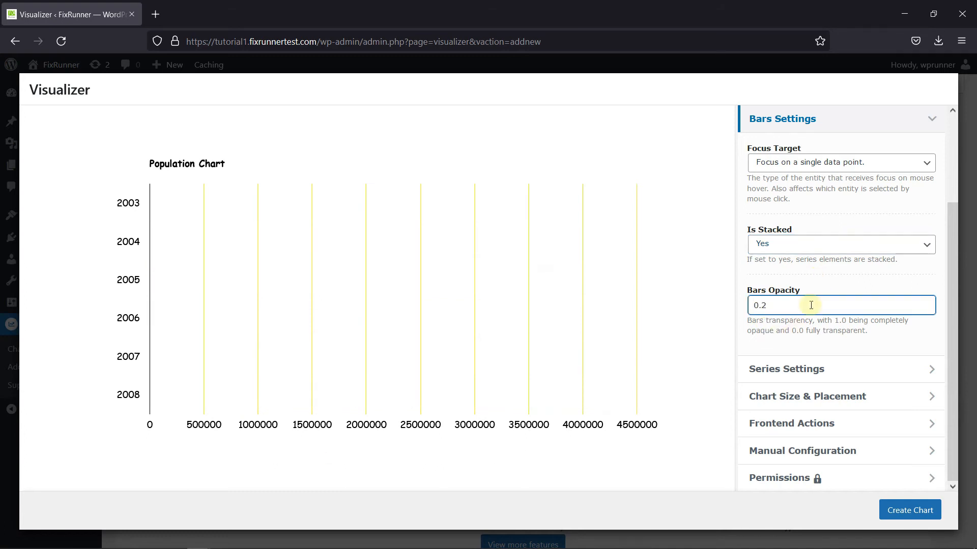
mouse_move(477, 240)
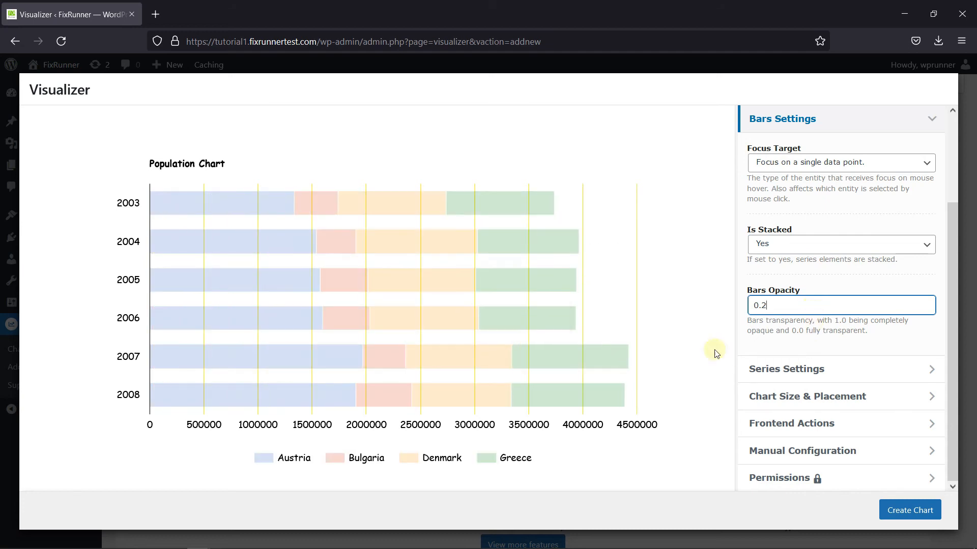
Step: Change the bars opacity to 1.0 so the bars are completely opaque
key(BackSpace)
key(BackSpace)
key(BackSpace)
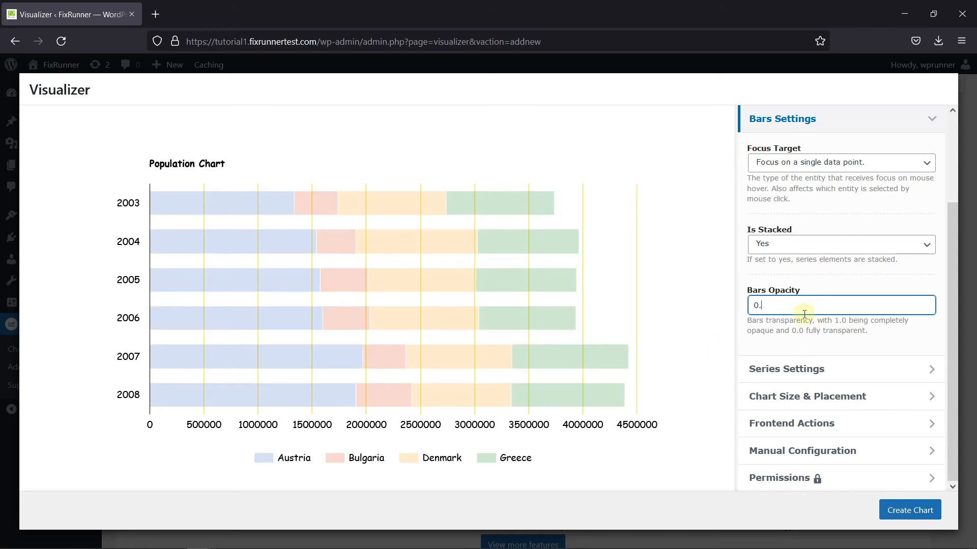
text(1.0)
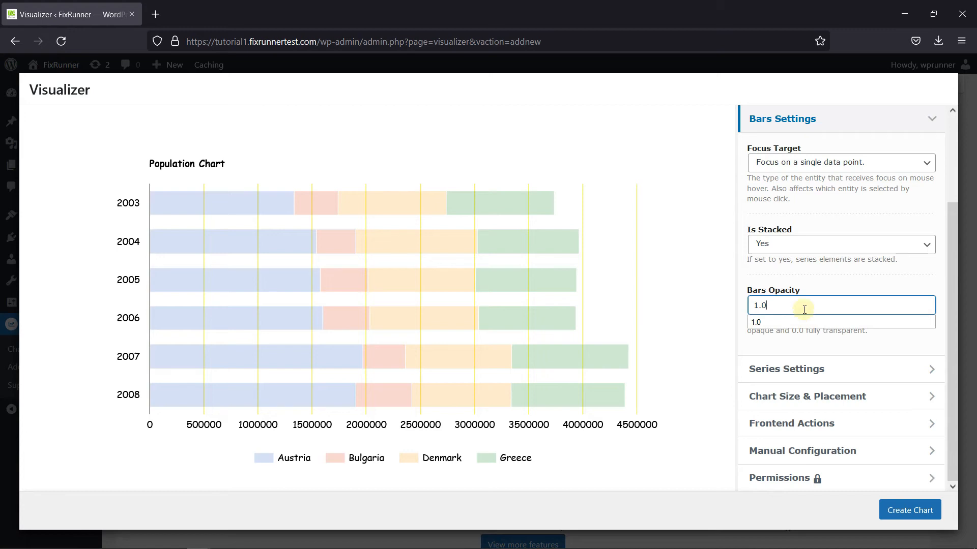
click(848, 288)
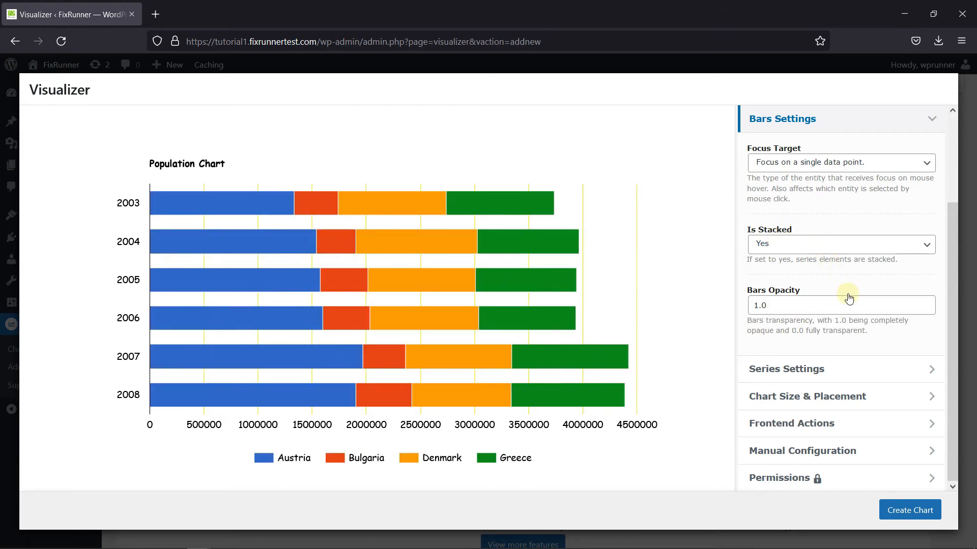
Step: Review the series settings and the chart's size, layout and placement options
click(805, 372)
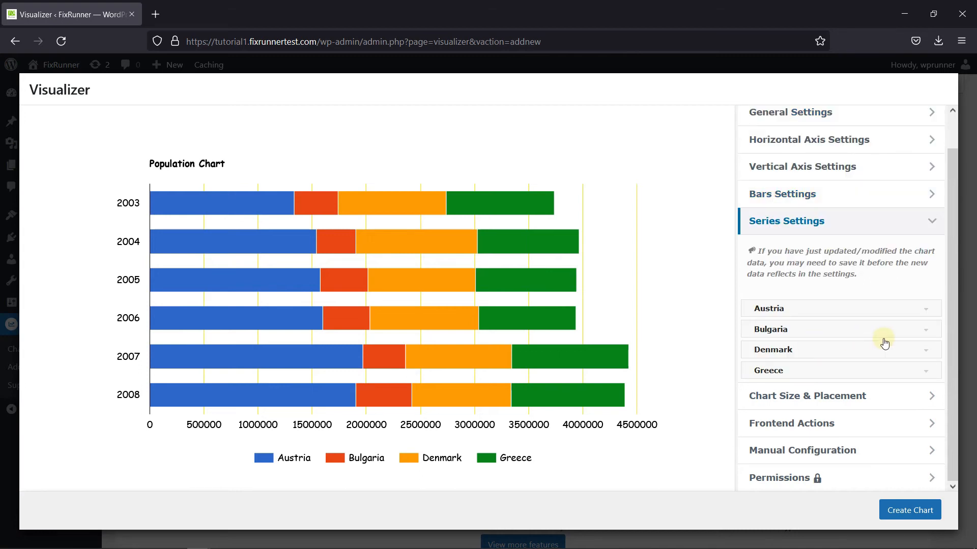
click(837, 394)
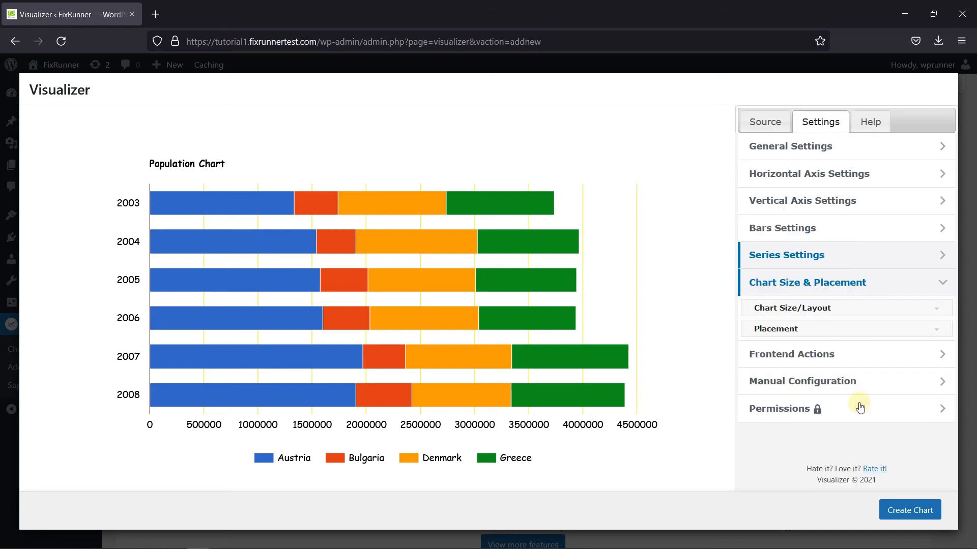
click(812, 308)
scroll(824, 310, down, 3)
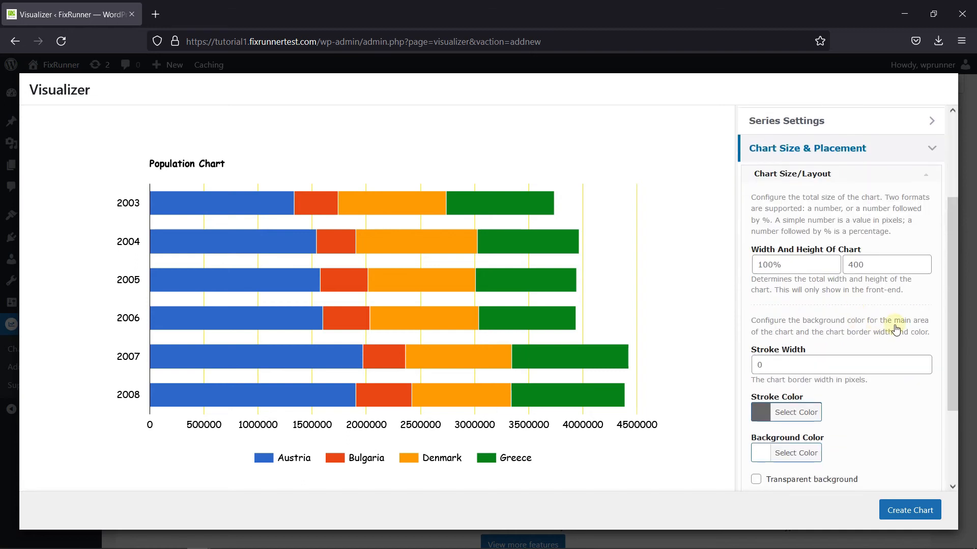
scroll(896, 329, down, 2)
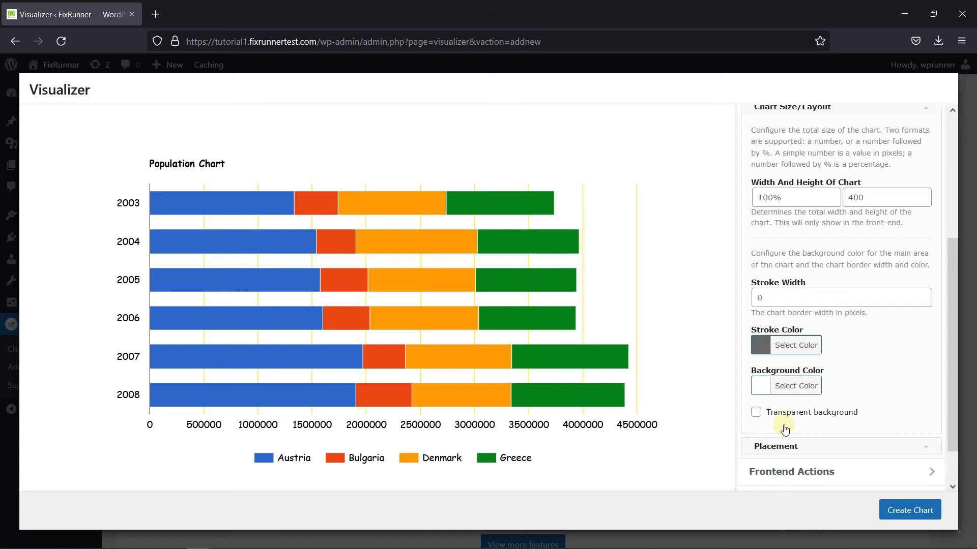
click(776, 447)
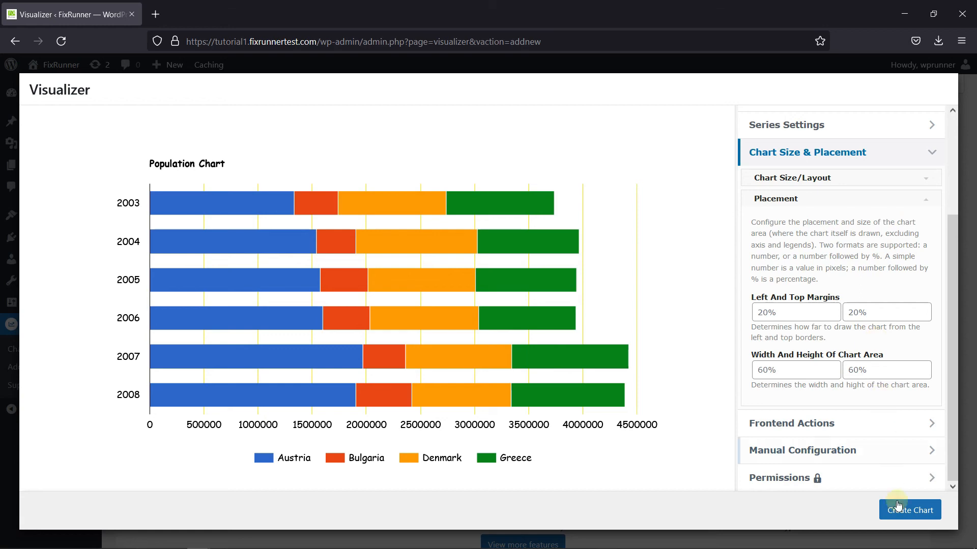
Step: Create the chart and copy the shortcode of Population Chart from the chart library
click(897, 517)
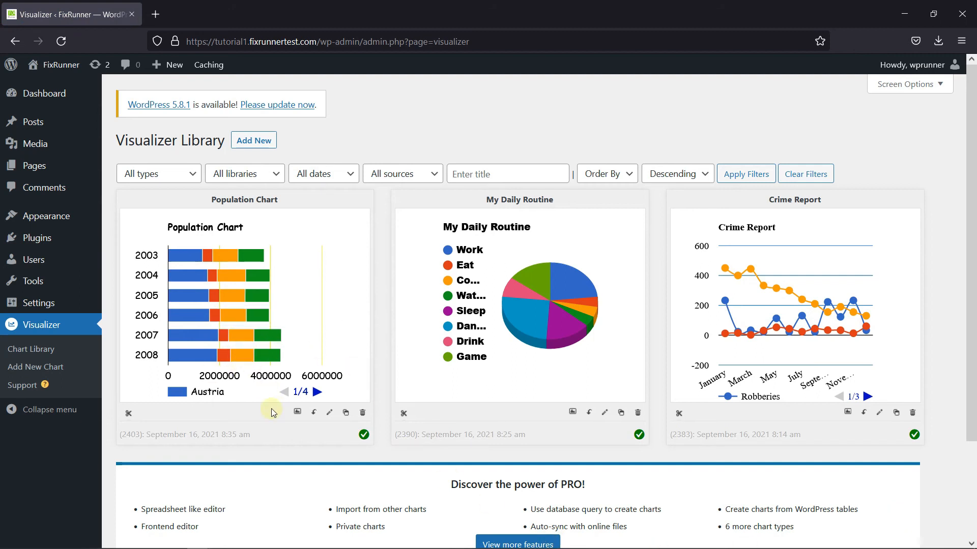
click(128, 413)
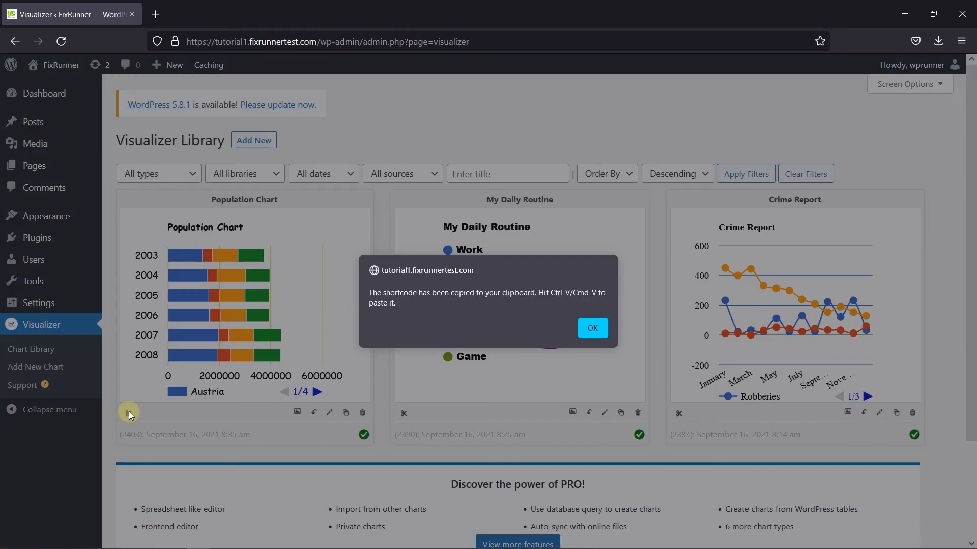
click(593, 328)
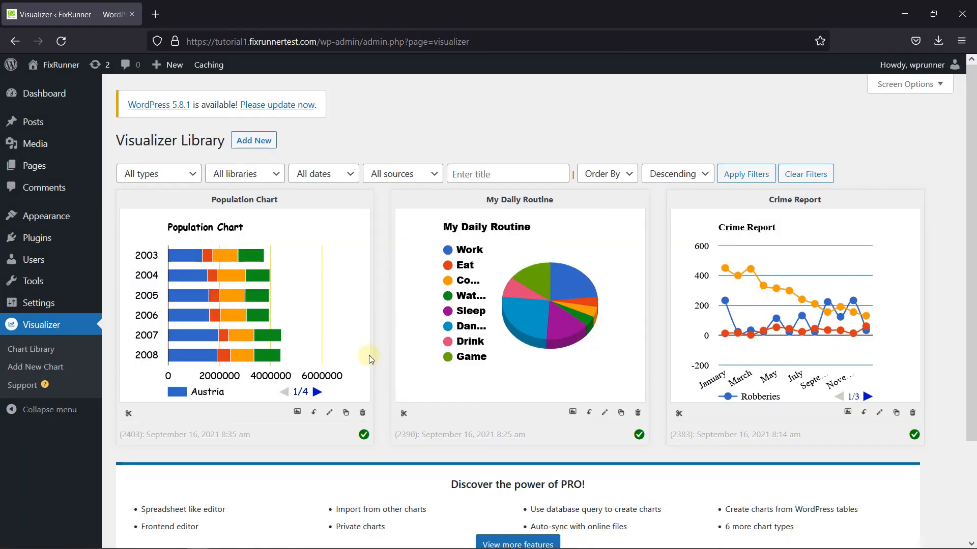
Step: Add a new WordPress page with the title "Population Chart"
mouse_move(92, 166)
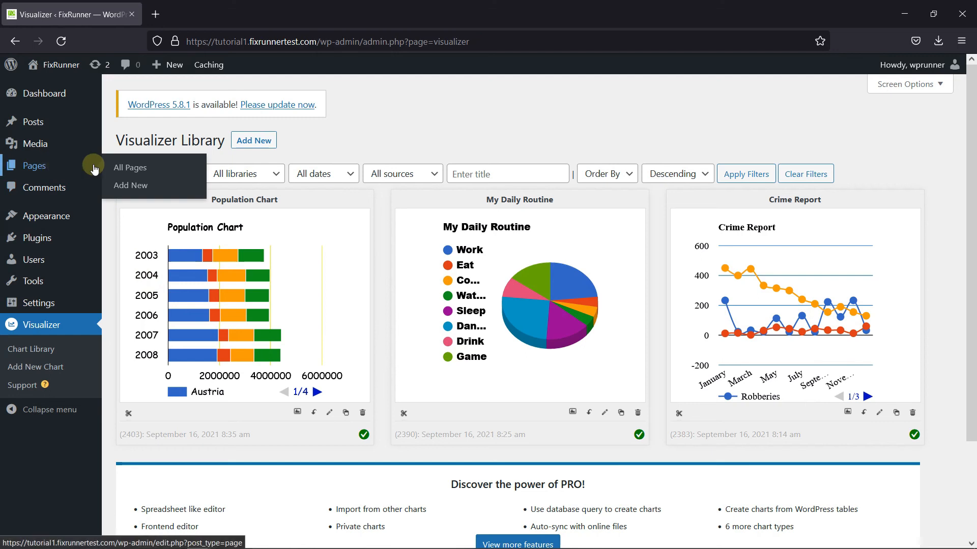
click(128, 186)
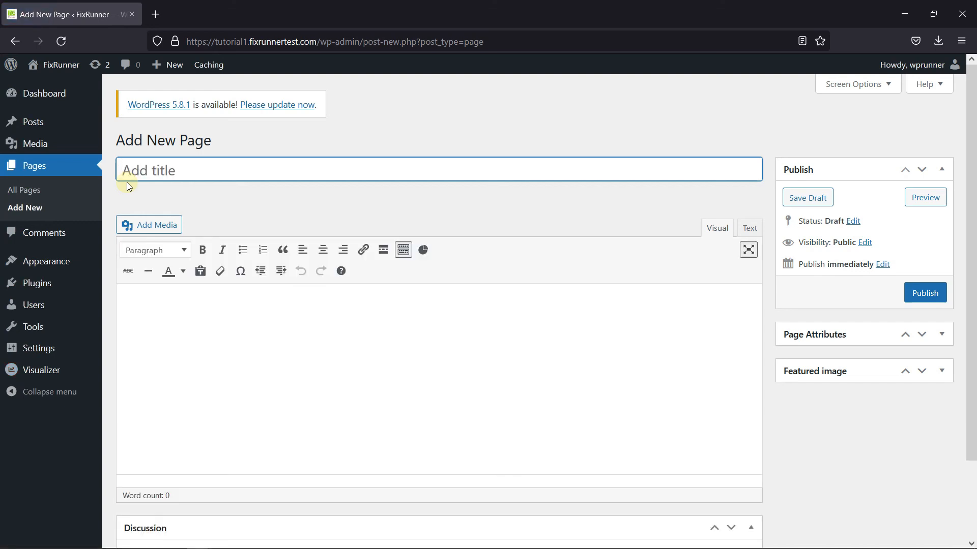
click(178, 173)
text(Pop)
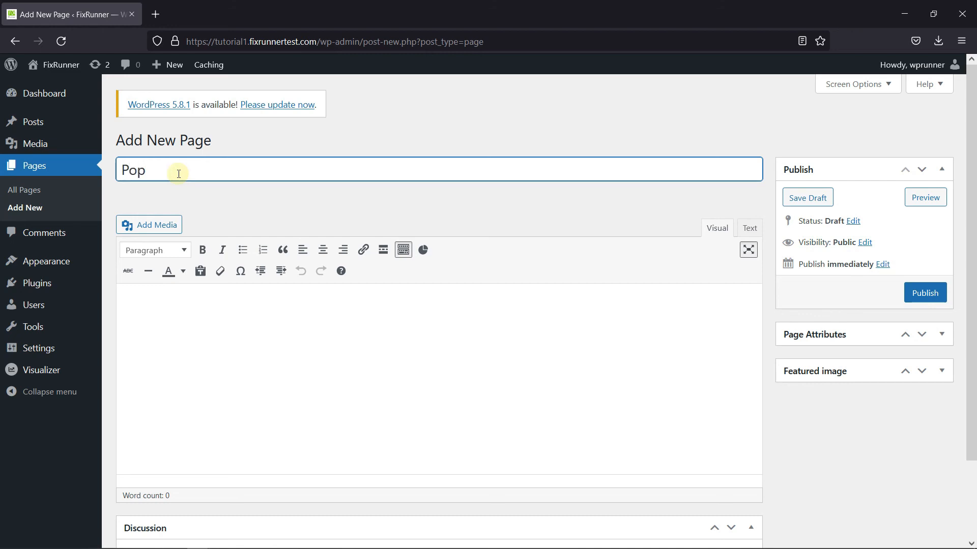
text(ul)
key(BackSpace)
text(ulation Chart)
Step: Paste the copied chart shortcode into the page content and preview the page
click(209, 316)
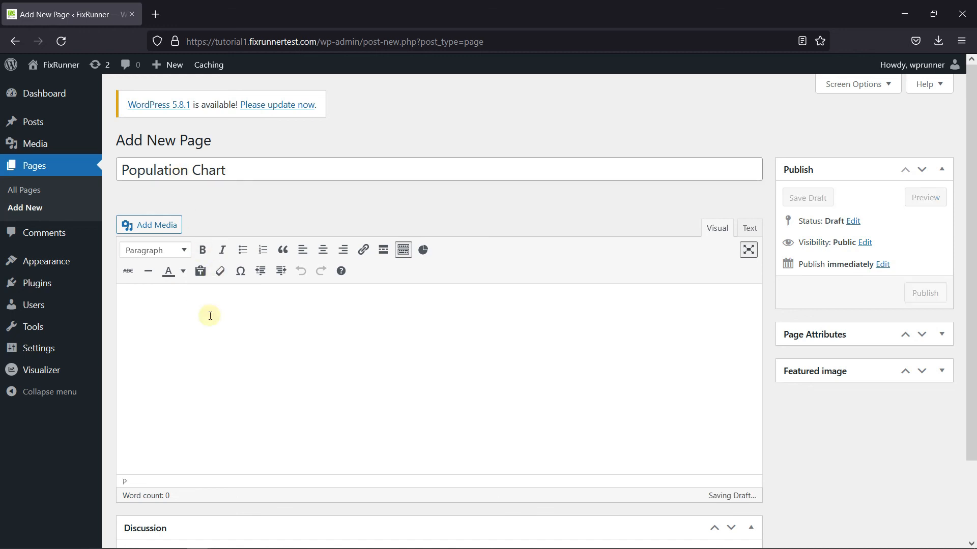
key(ctrl+v)
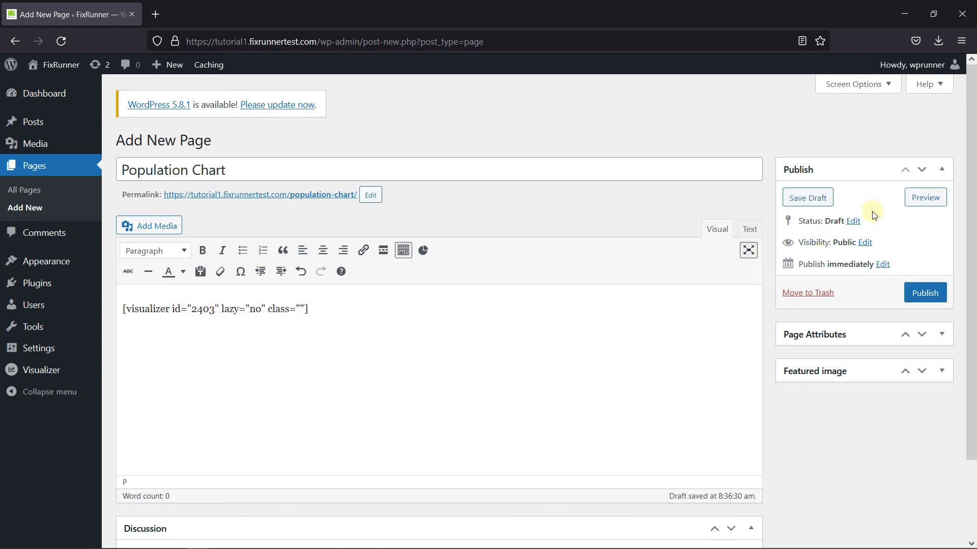
click(925, 198)
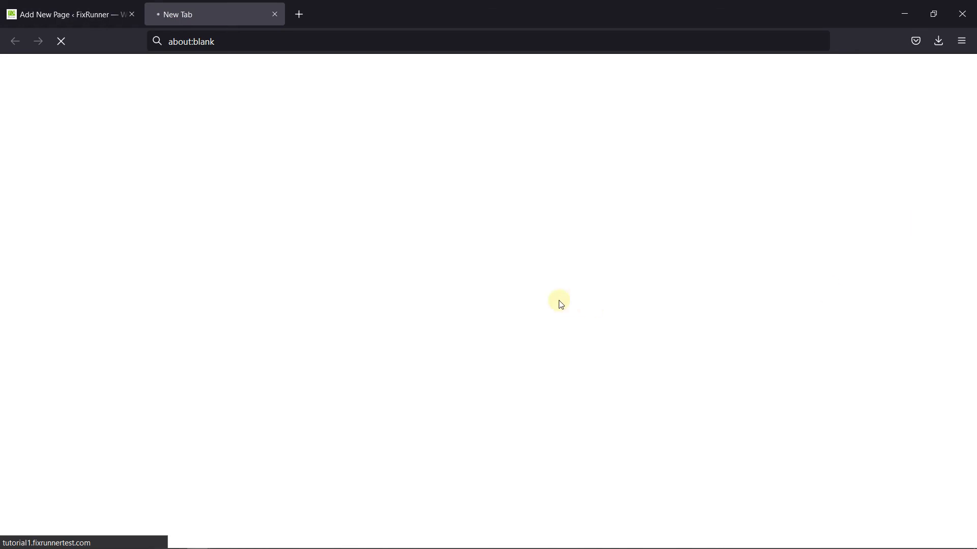